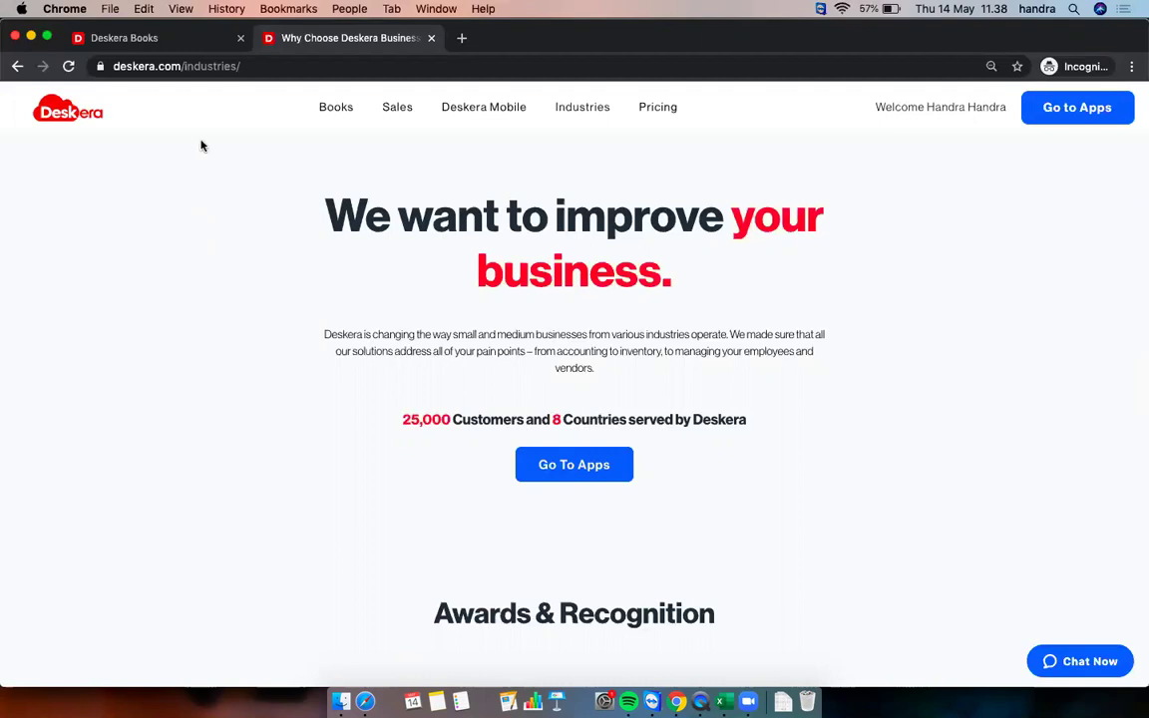
Switch to the Deskera Books dashboard and view the list of companies available to switch to.
left_click(174, 42)
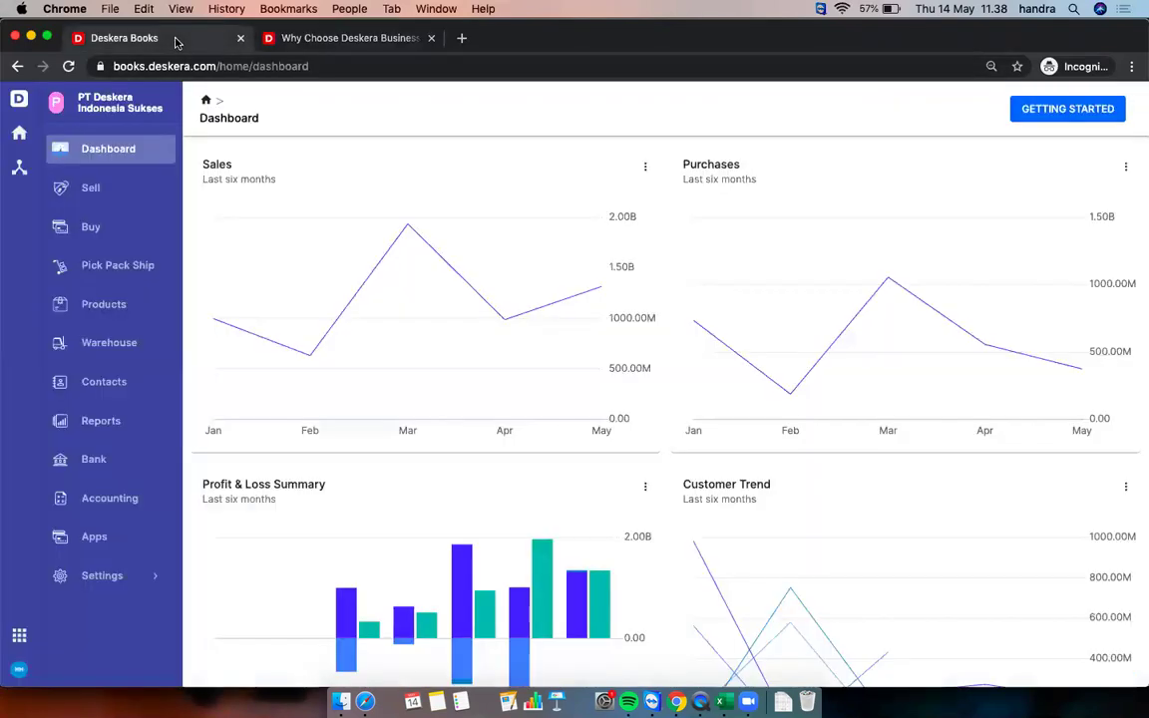
left_click(146, 110)
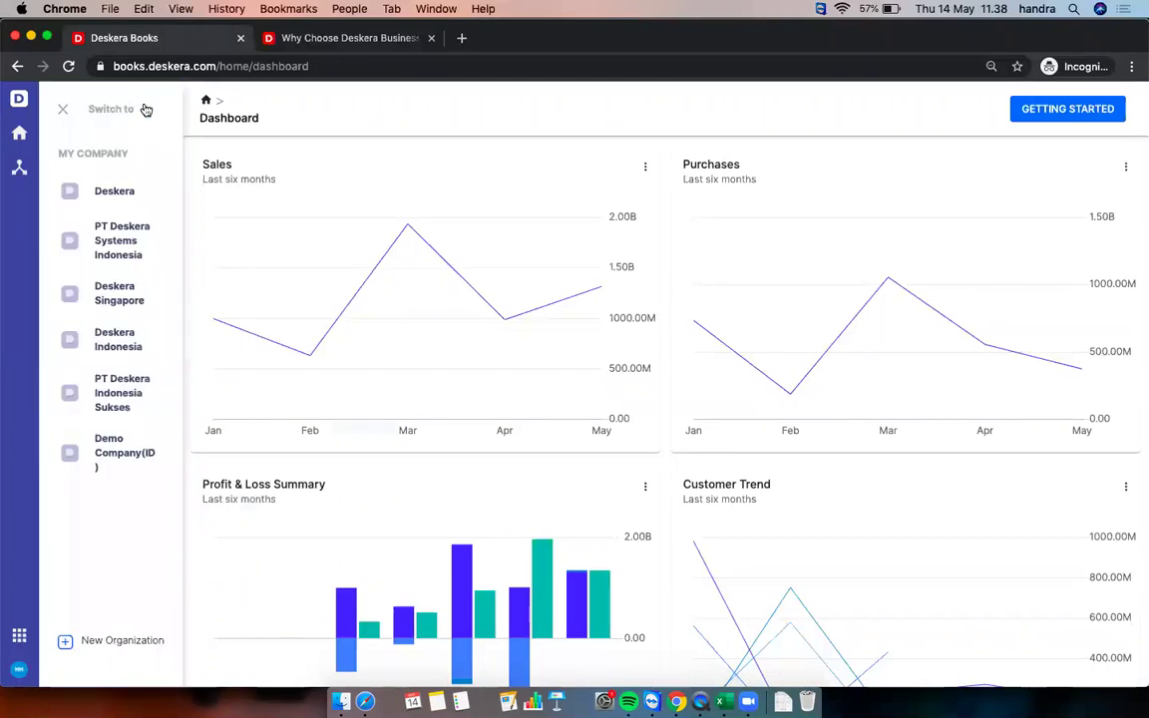
left_click(62, 111)
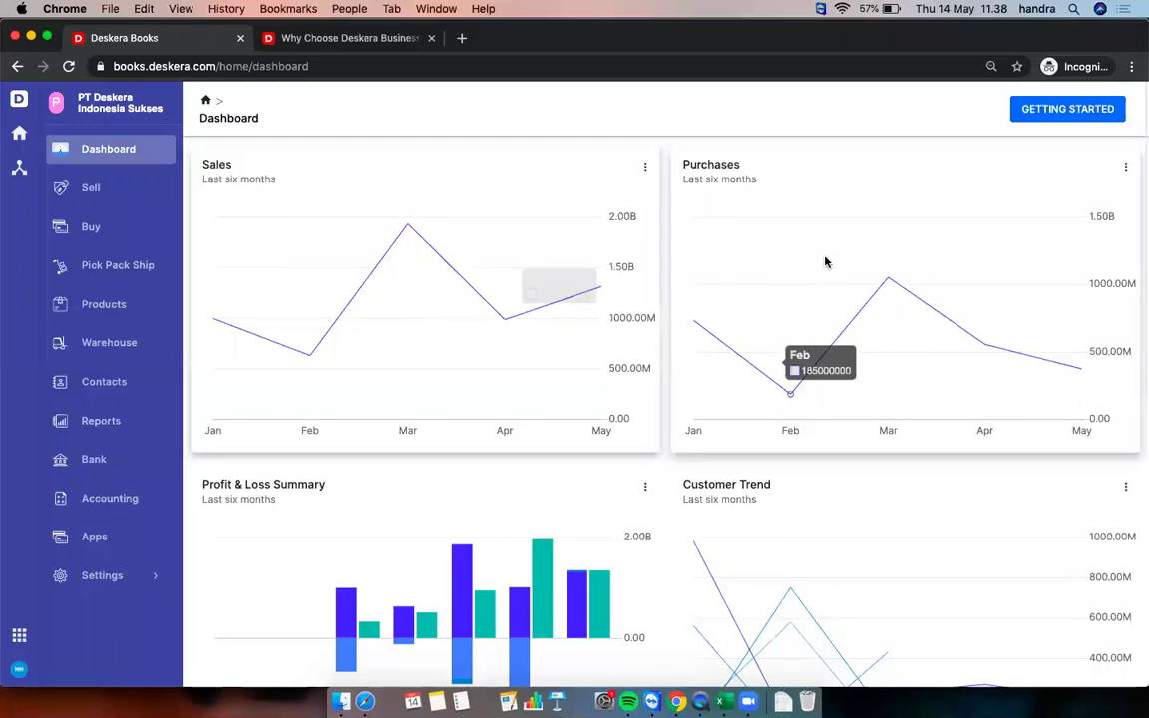
Examine the dashboard charts for sales, purchases, profit and loss, and customer, vendor and product trends.
scroll(916, 300, "down", 1)
scroll(916, 301, "down", 5)
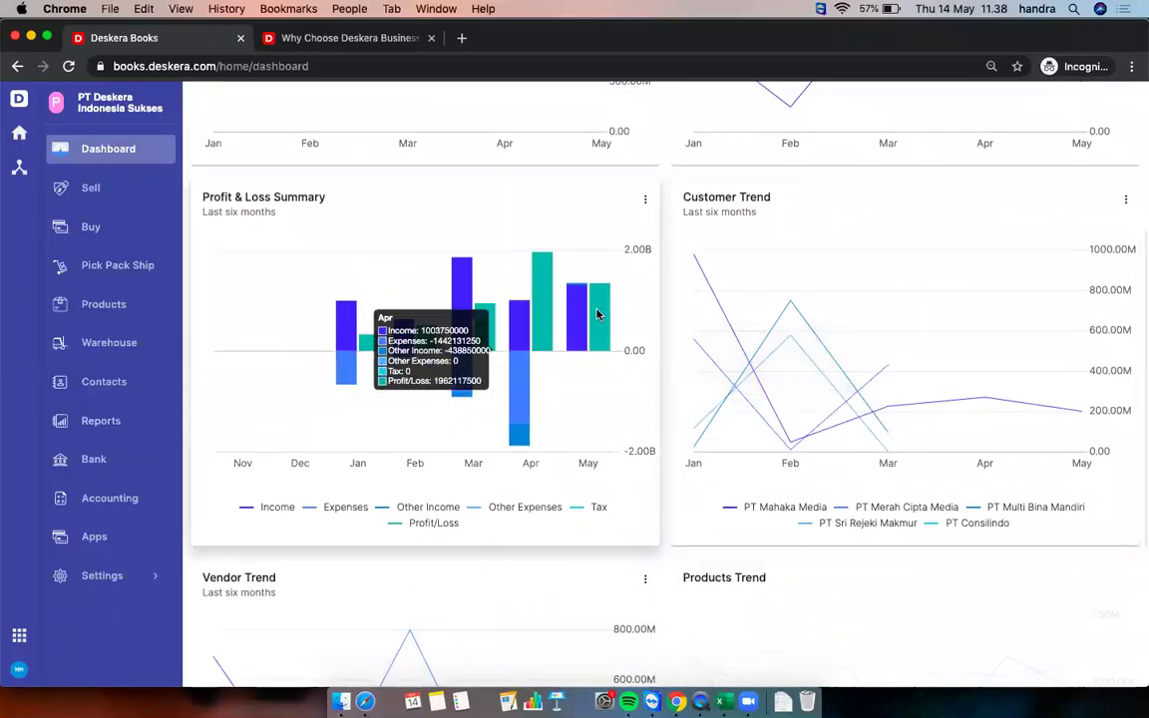
scroll(900, 325, "down", 1)
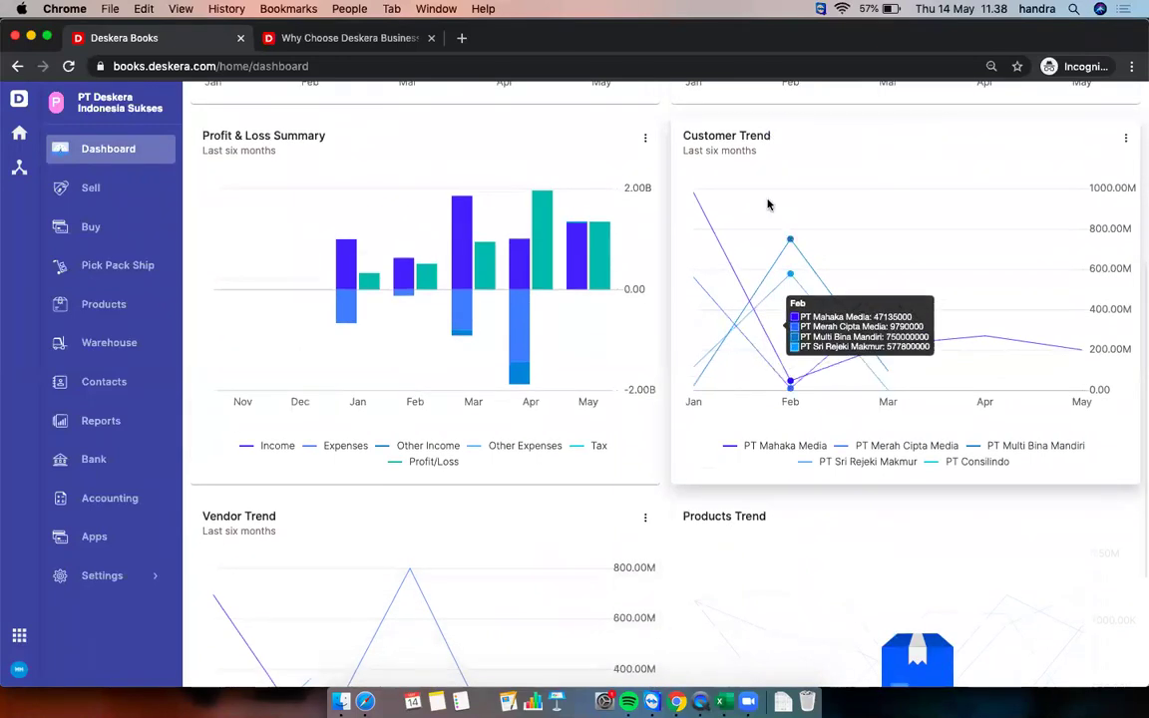
scroll(813, 329, "down", 4)
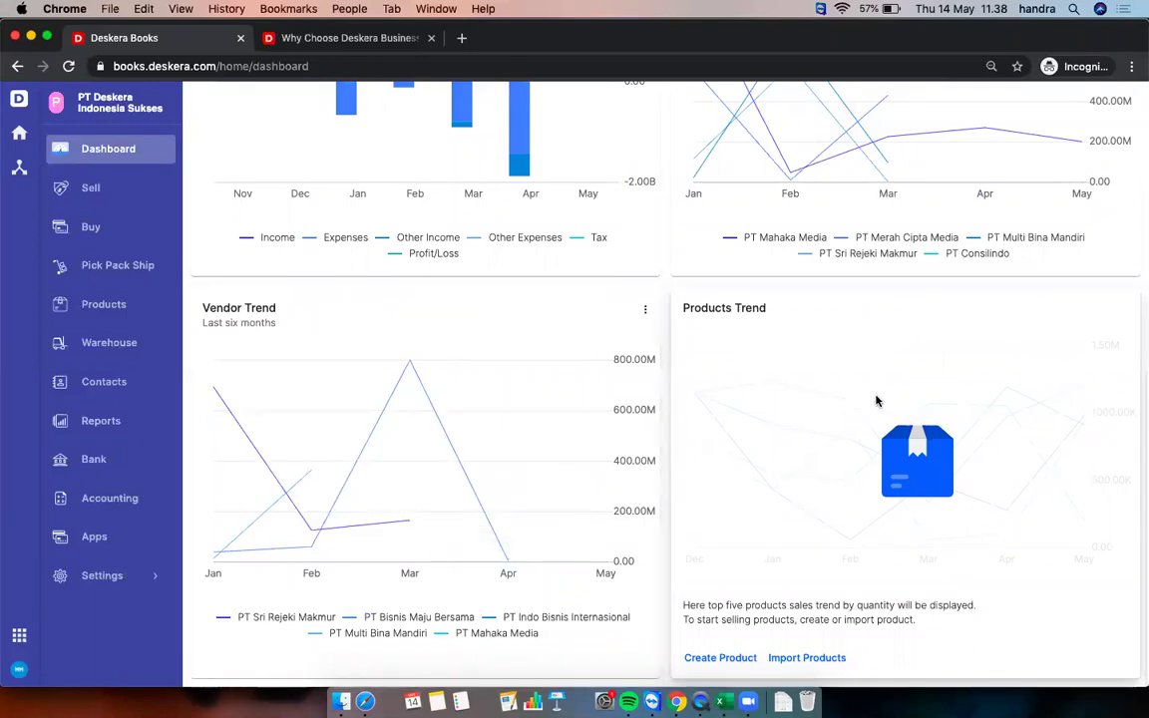
Look through the Products & Services list and the Contacts list.
left_click(124, 312)
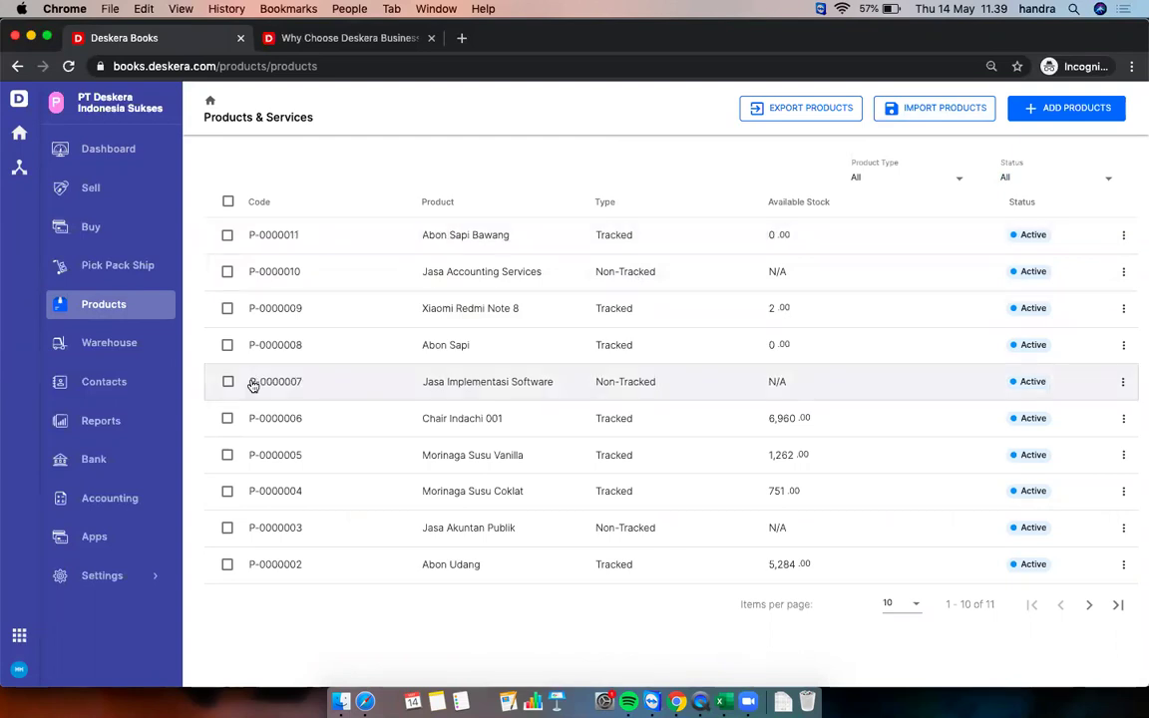
left_click(122, 386)
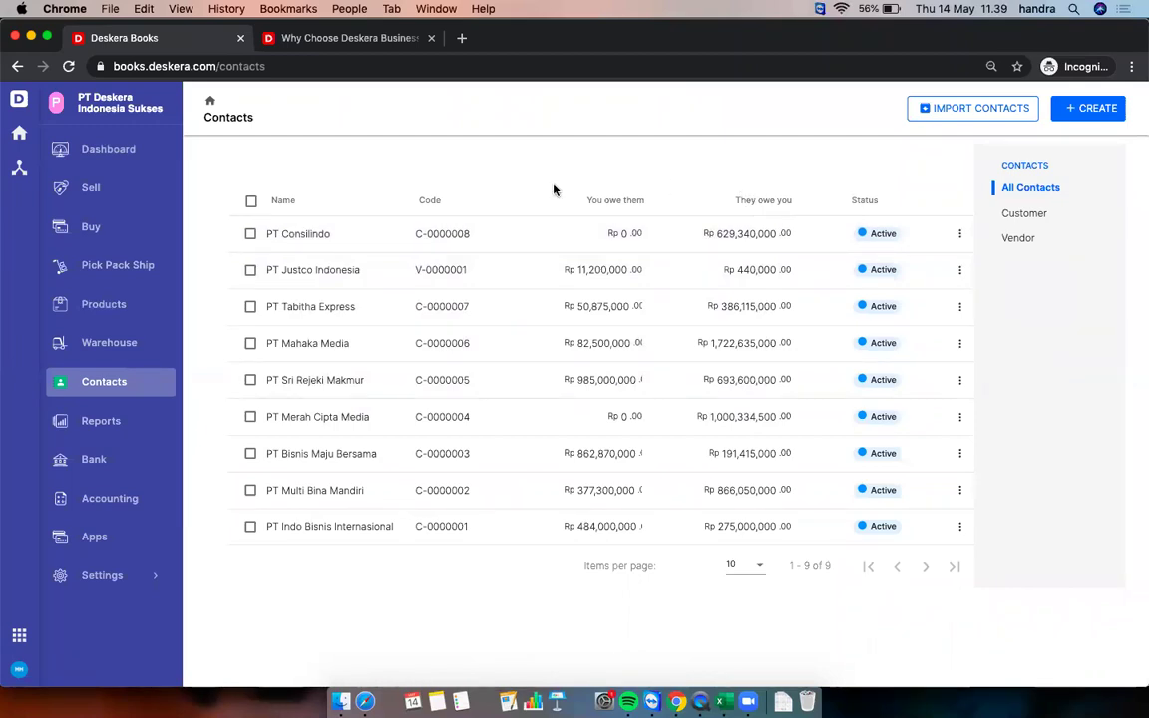
Examine the sell records' quotes list and the record types that can be created there.
left_click(103, 190)
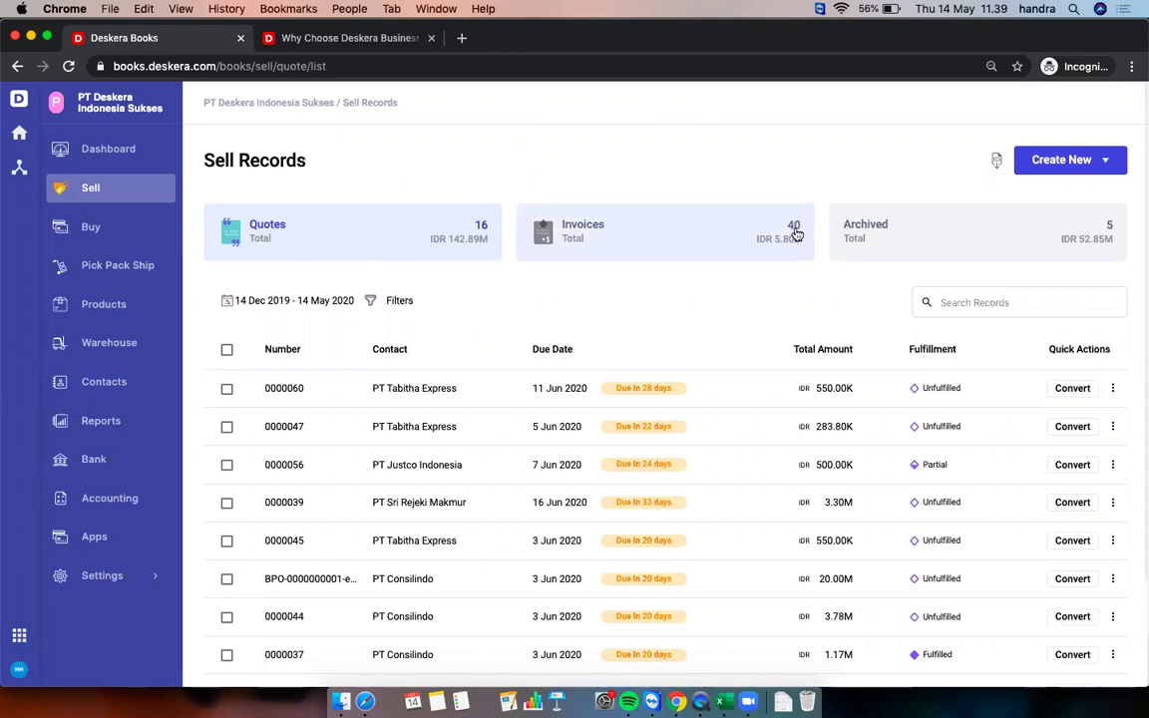
scroll(781, 290, "down", 1)
scroll(783, 290, "up", 1)
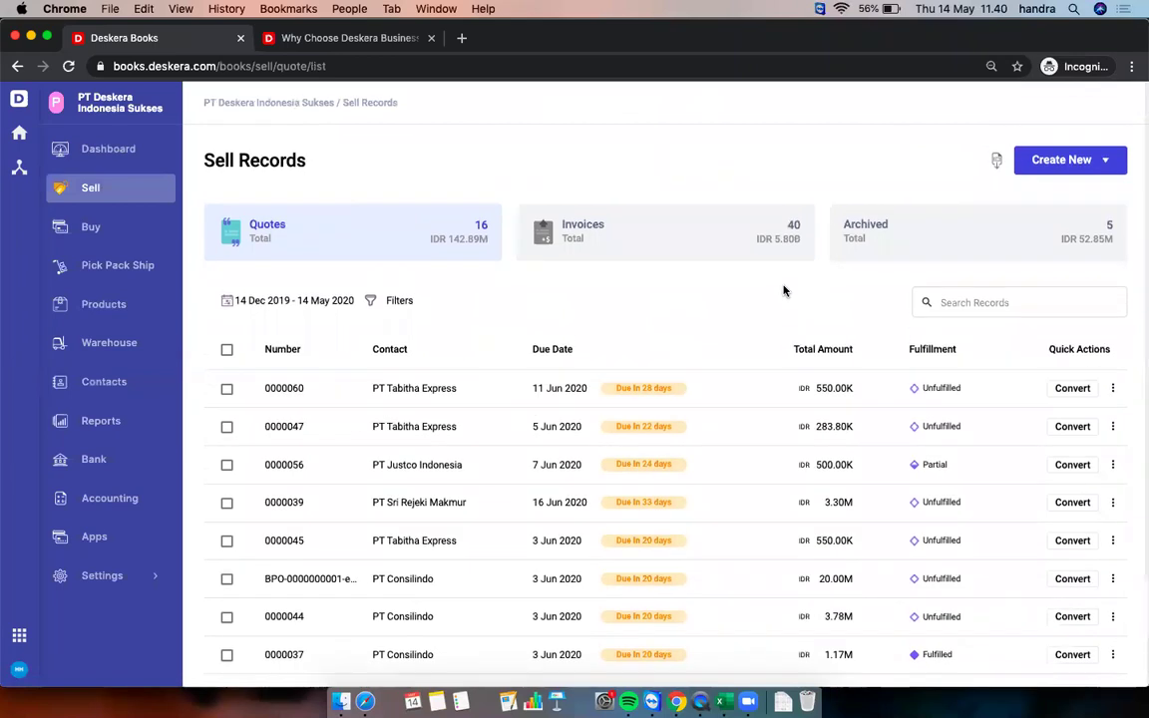
left_click(1108, 164)
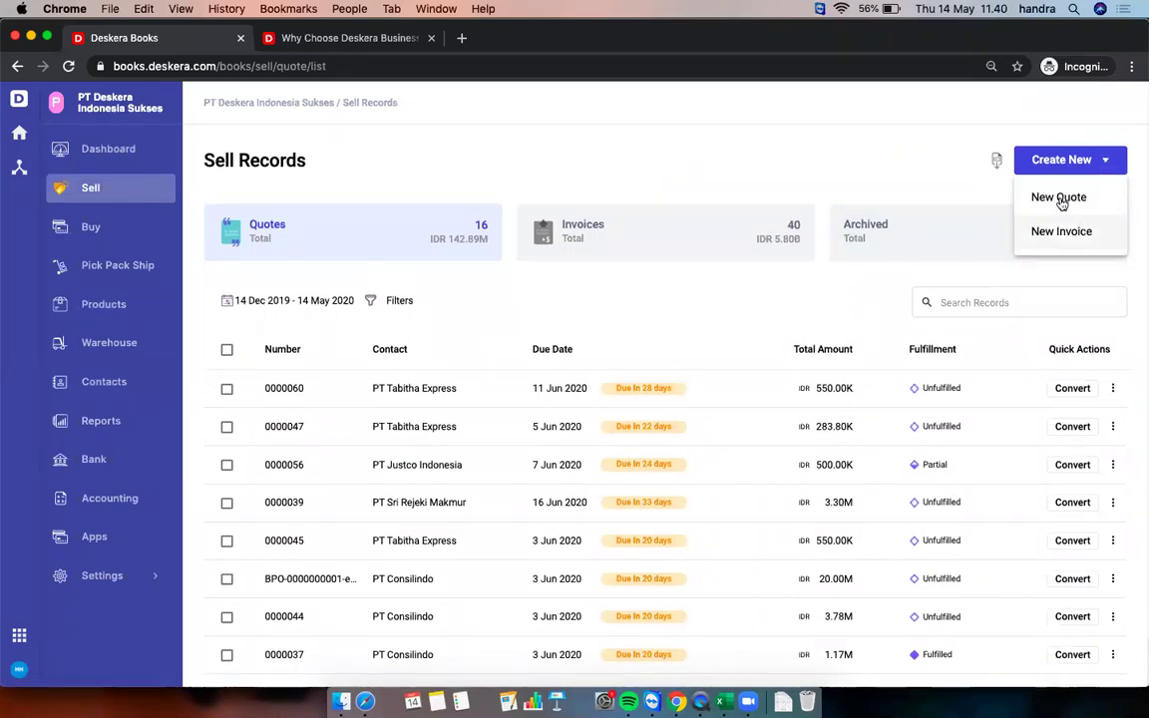
scroll(876, 327, "down", 1)
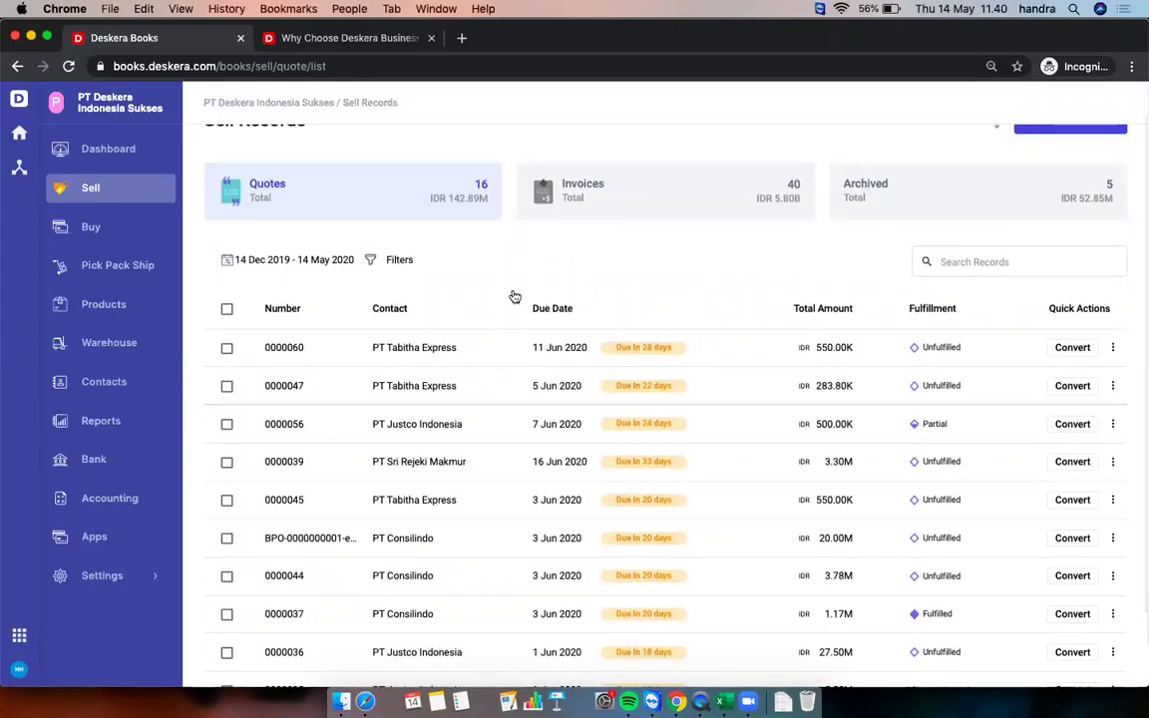
View the quotes list's date range filter and the additional actions offered for the first PT Tabitha Express quote.
left_click(318, 265)
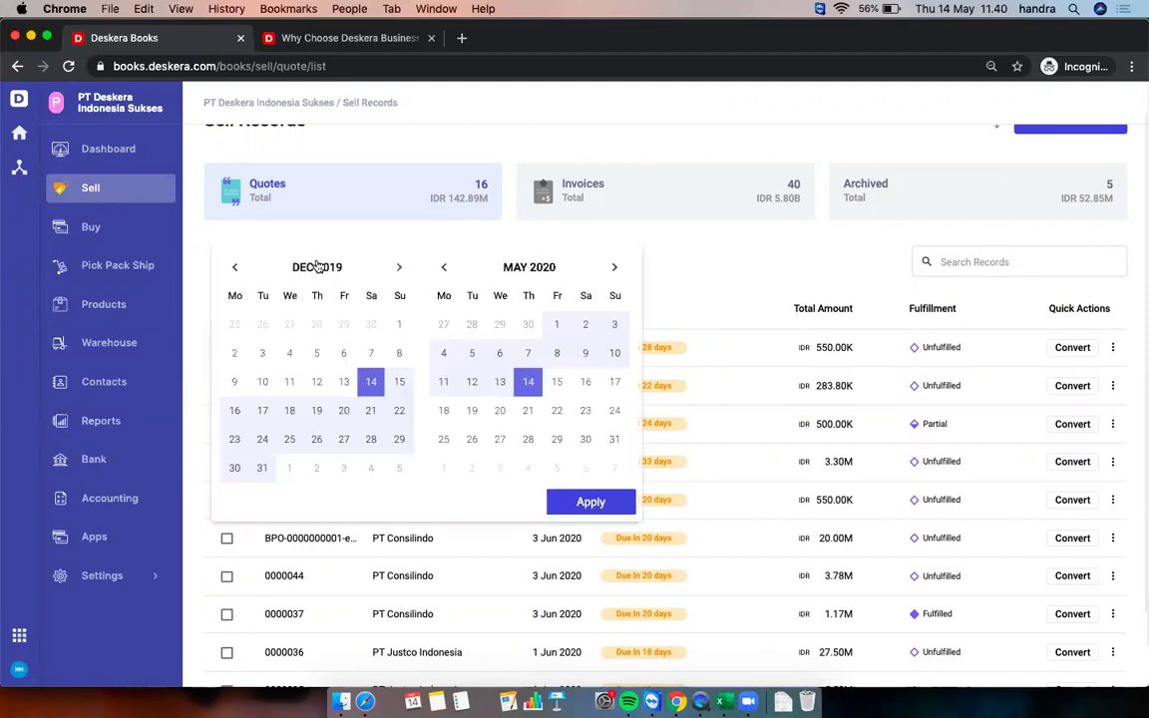
left_click(740, 281)
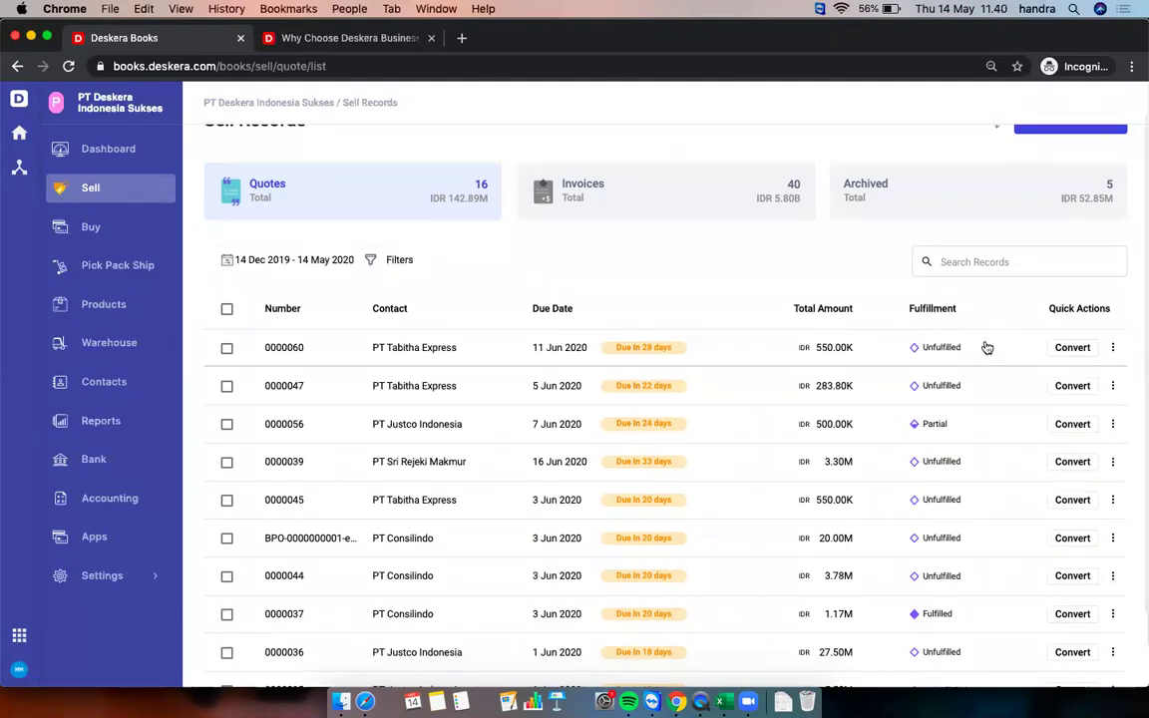
left_click(1113, 349)
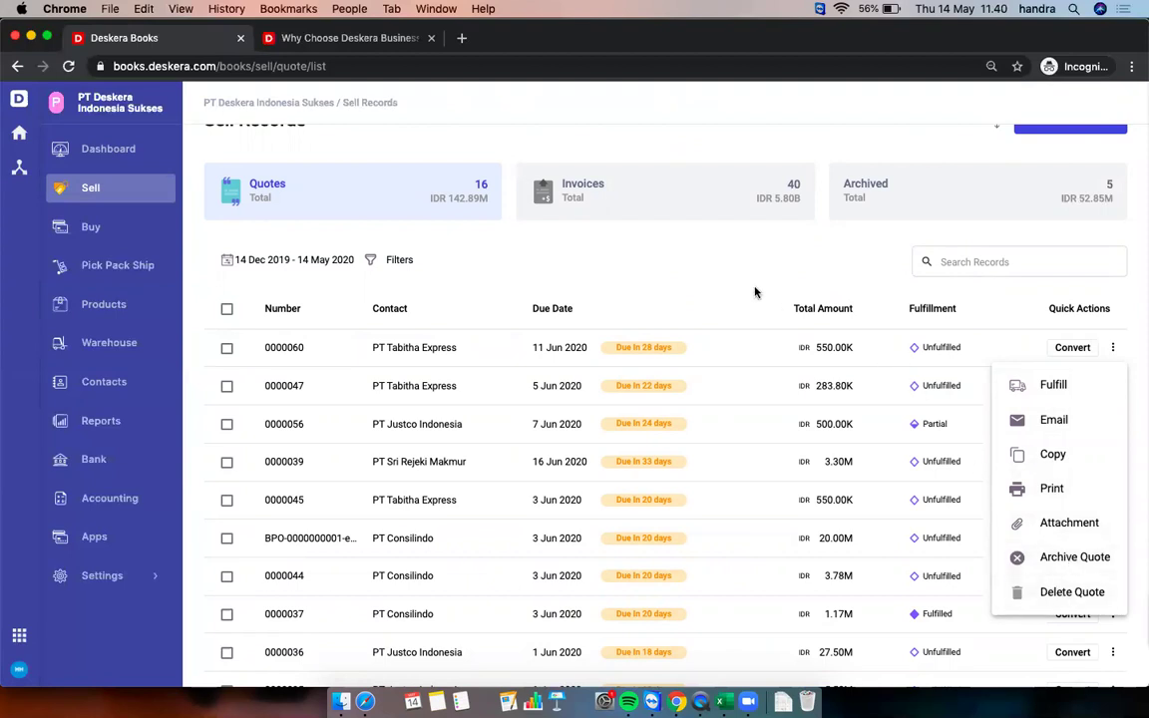
left_click(698, 267)
Start receiving payment for the pending PT Sri Rejeki Makmur sales invoice and set the payment amount to IDR 150,000.
left_click(698, 194)
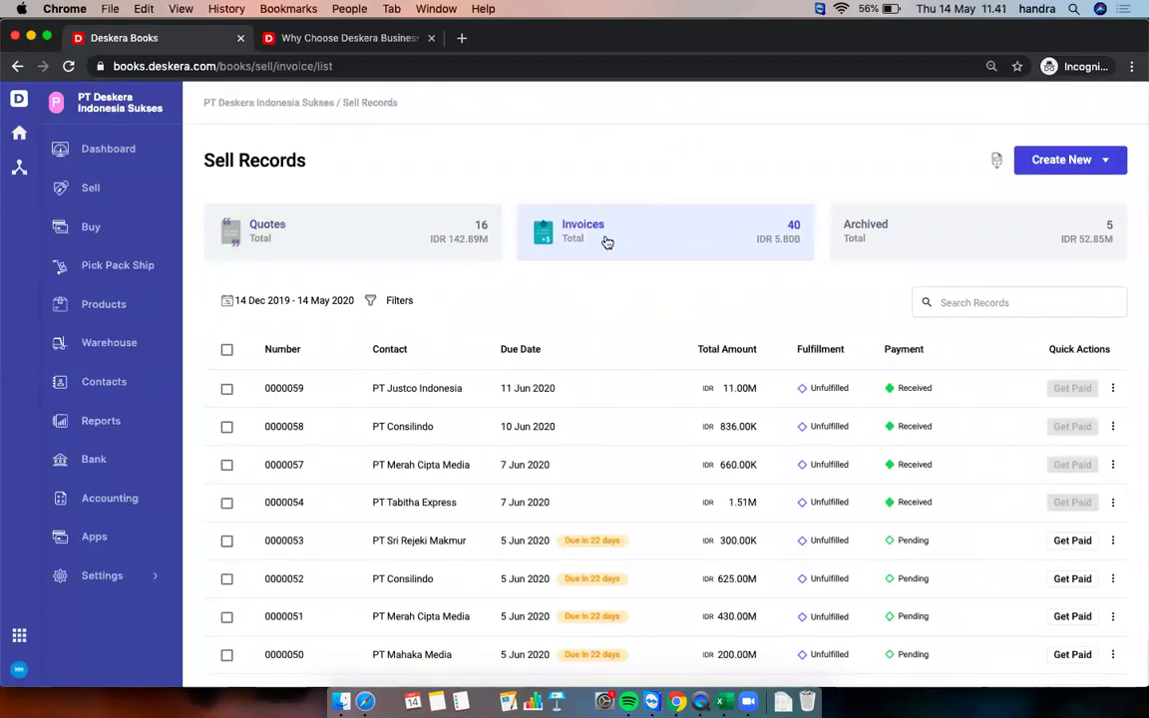
scroll(705, 261, "down", 2)
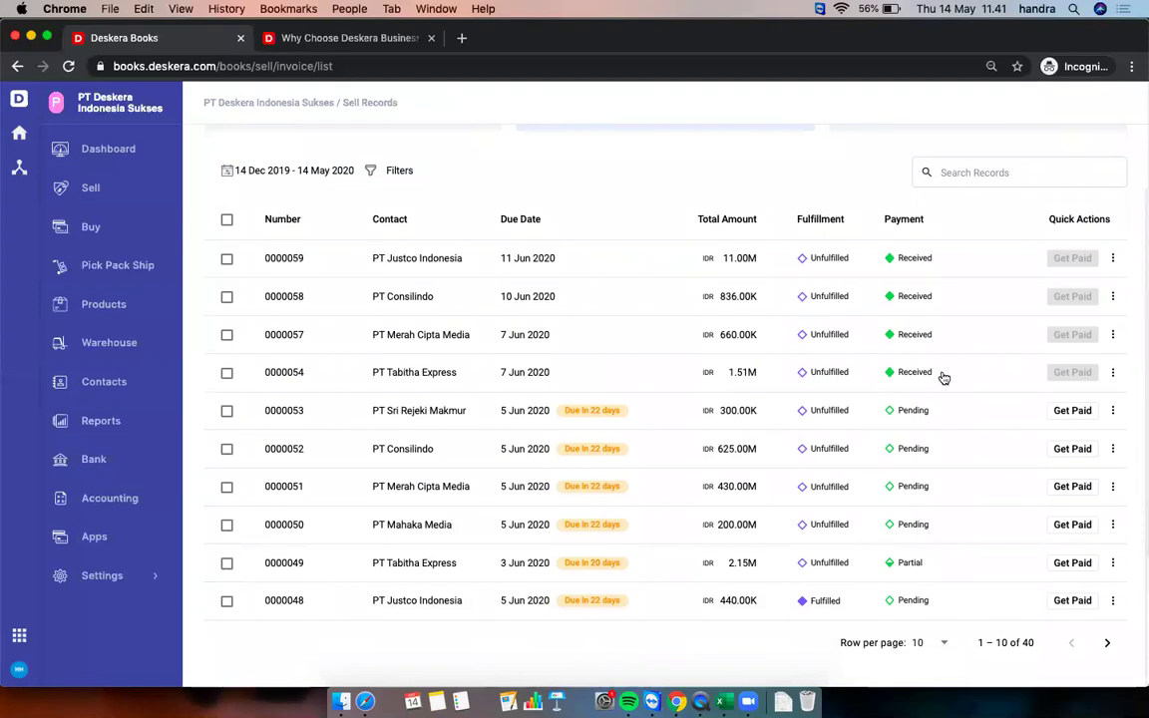
left_click(1073, 411)
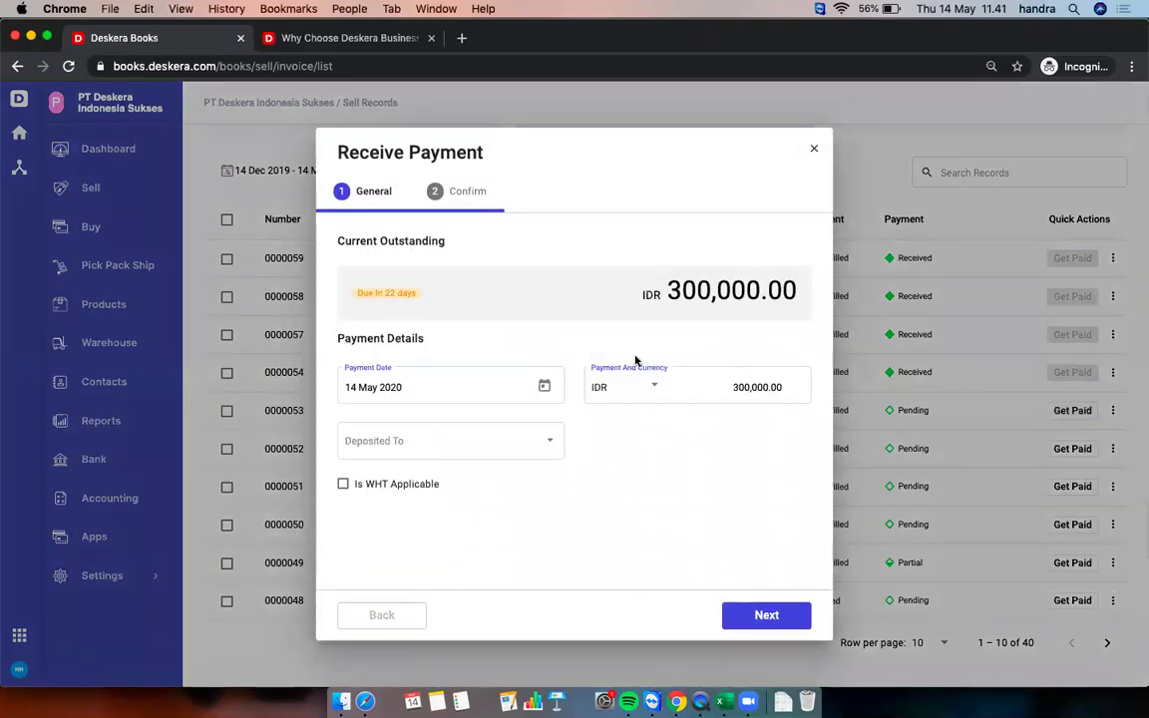
double_click(722, 287)
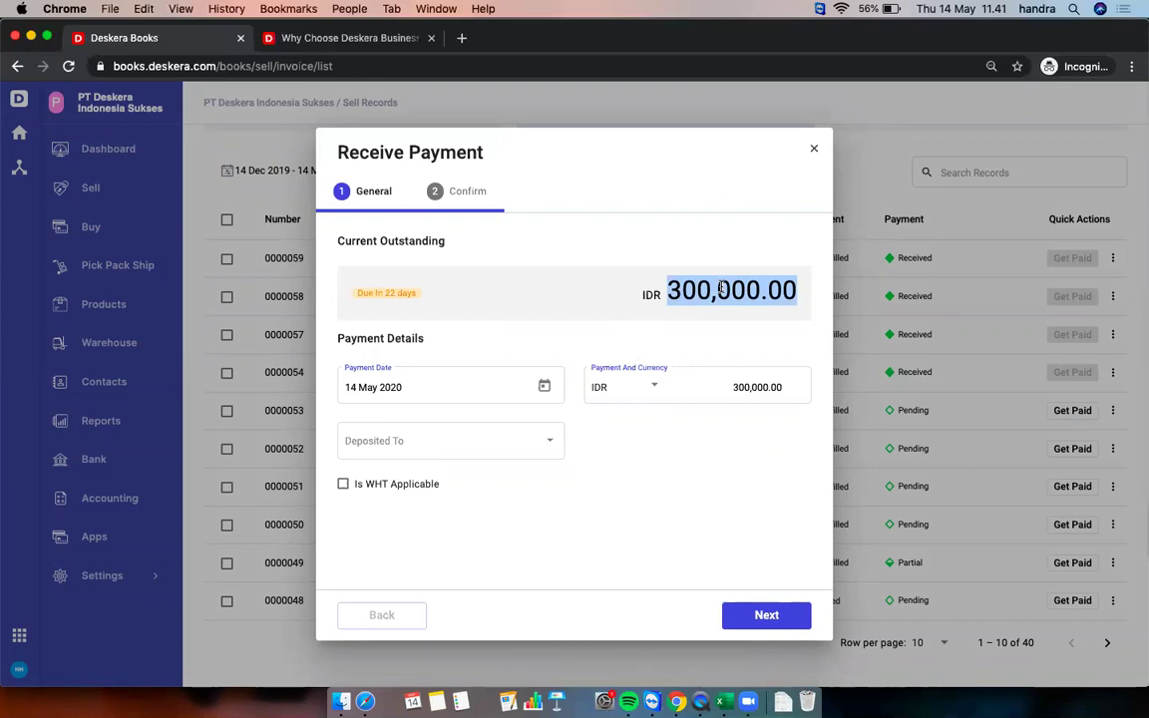
left_click(731, 389)
double_click(748, 388)
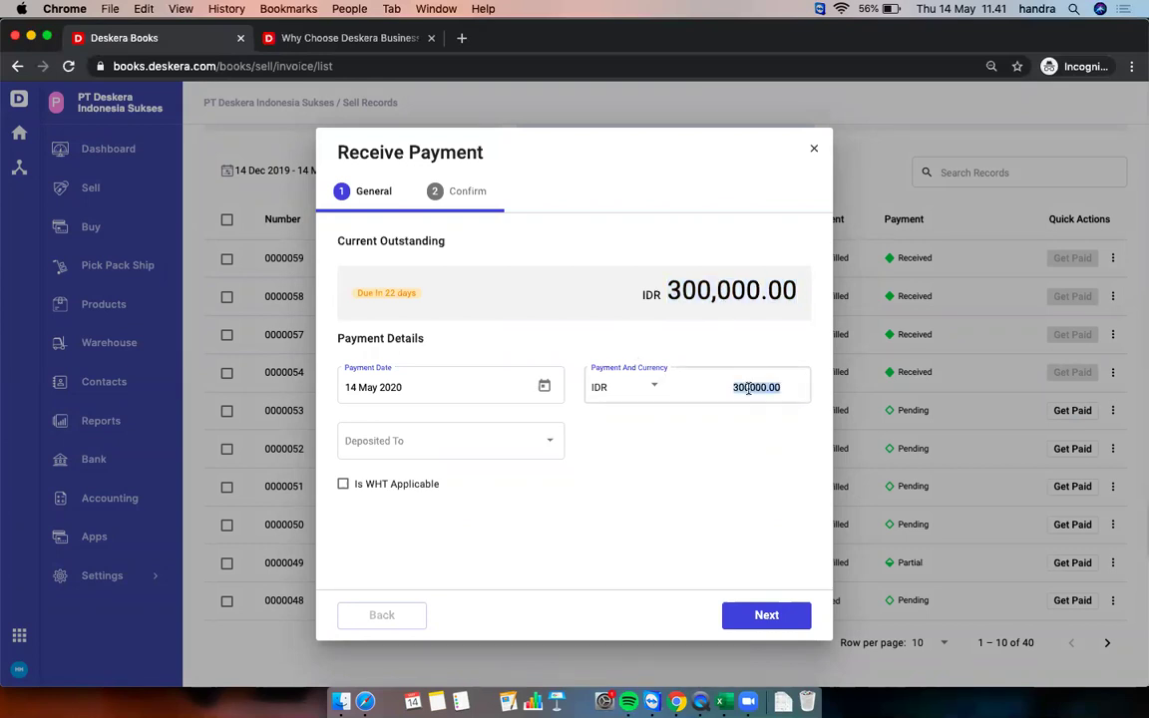
type("150,")
type("0000")
left_click(666, 451)
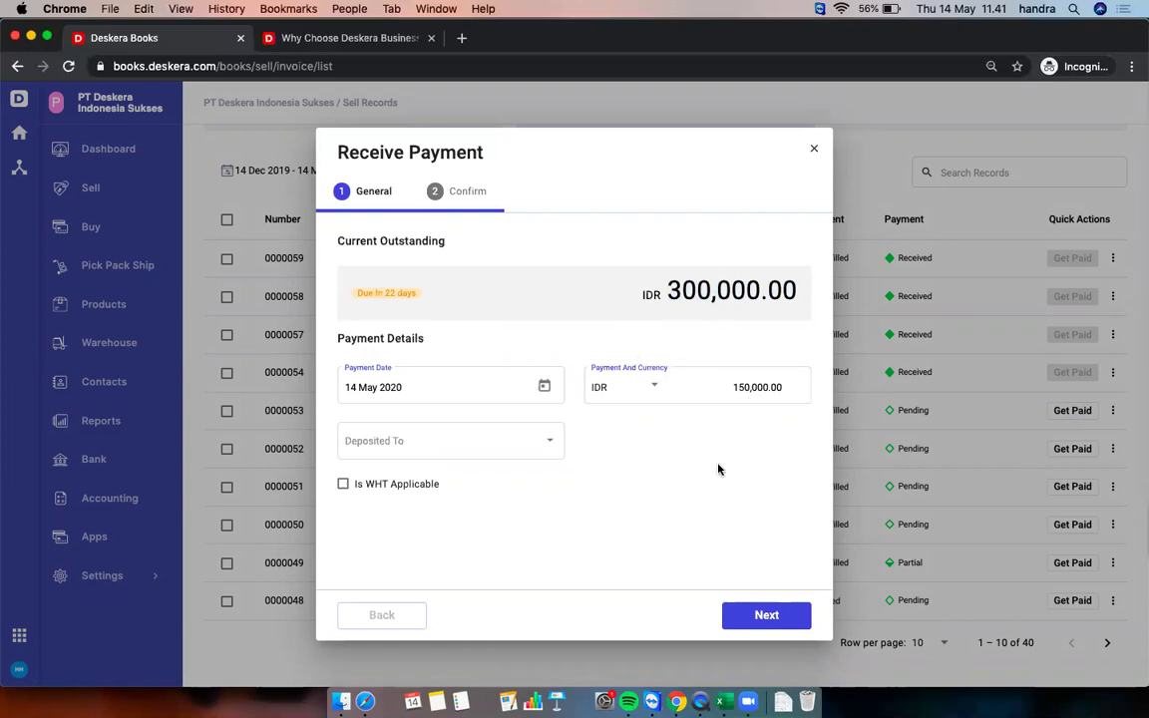
Deposit the payment to the Bank BRI account with payment type Bank Transfer and reference number 3434.
left_click(518, 445)
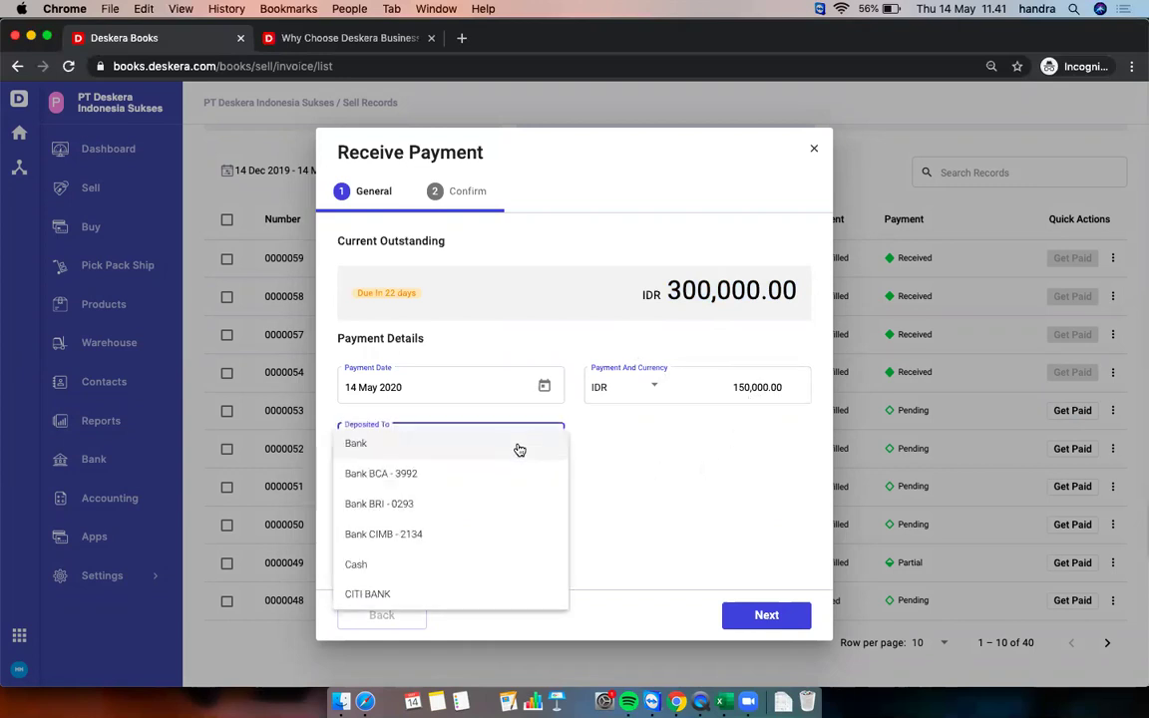
left_click(497, 502)
left_click(660, 445)
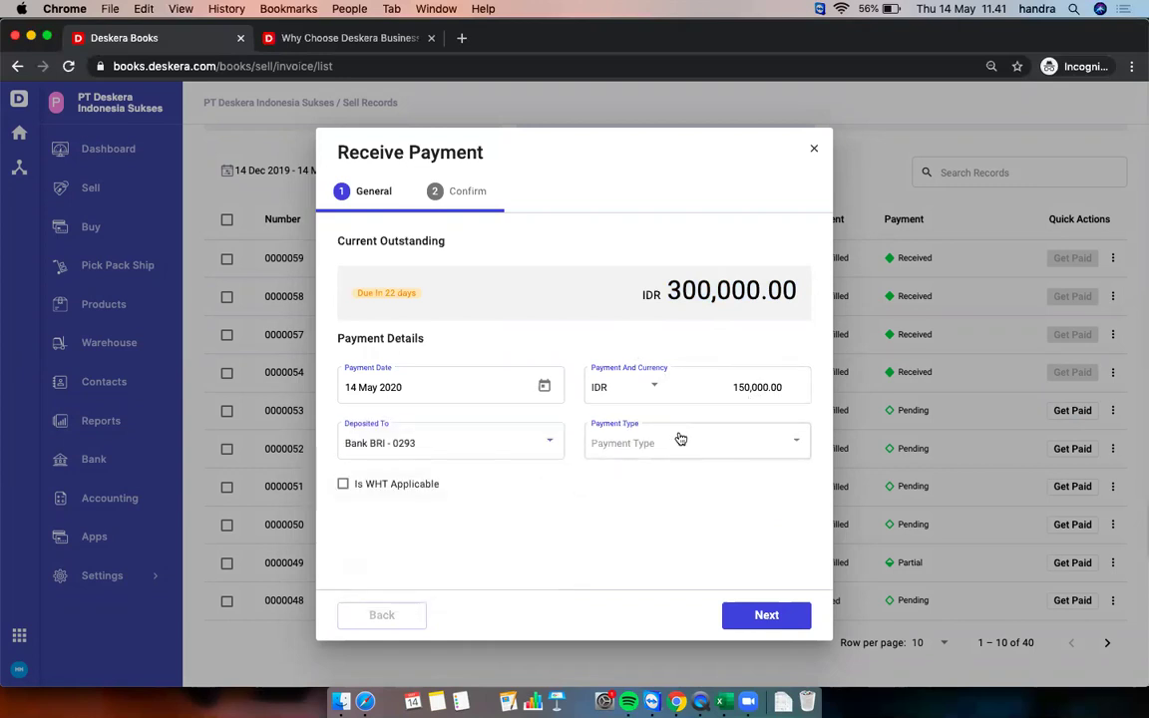
left_click(675, 474)
left_click(493, 528)
left_click(614, 528)
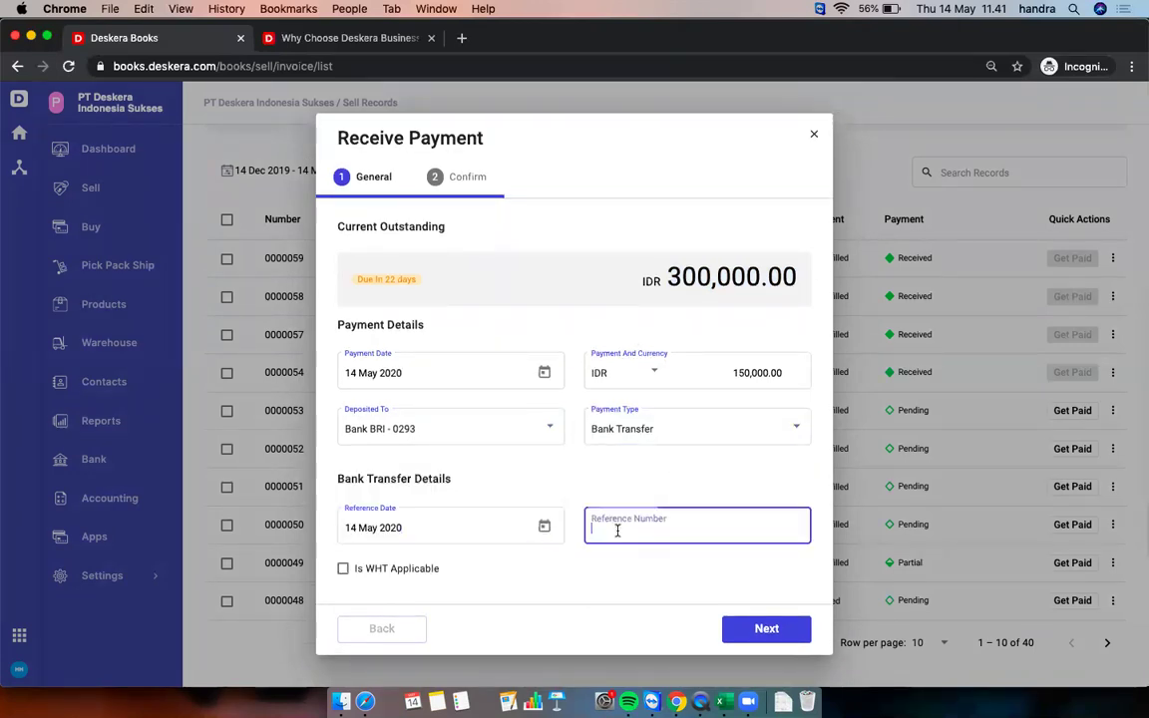
type("3434")
left_click(554, 575)
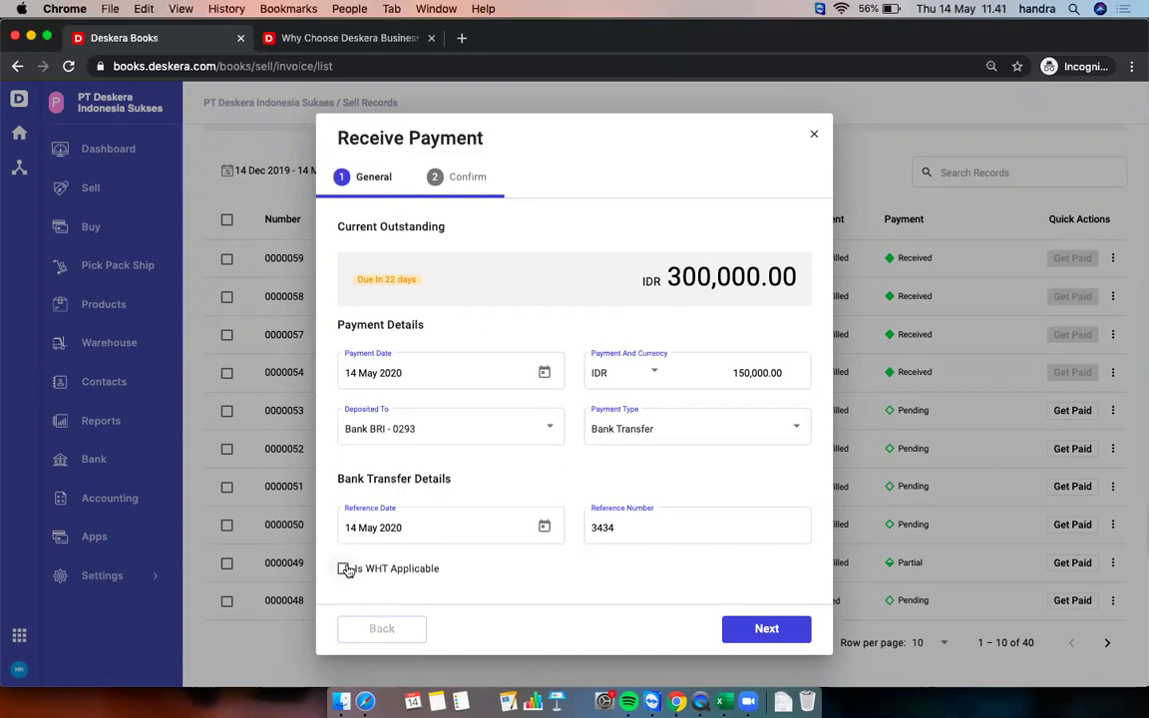
Confirm receipt of the IDR 150,000 payment and close the payment received record.
left_click(768, 634)
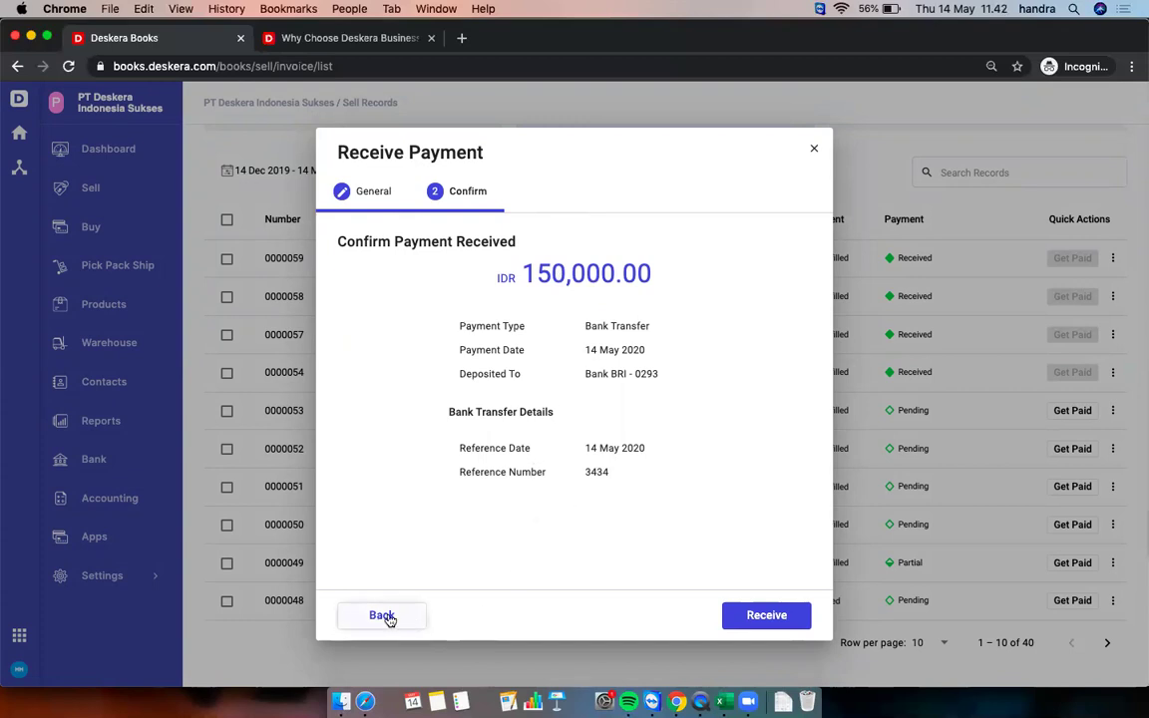
left_click(760, 616)
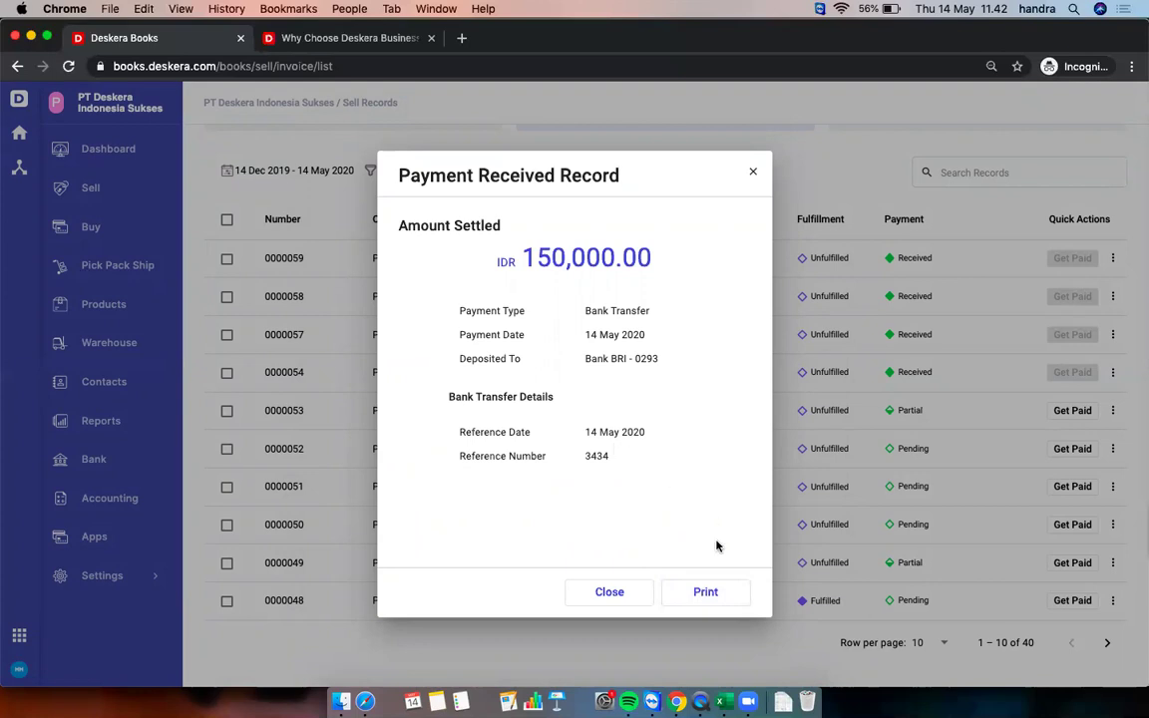
left_click(629, 593)
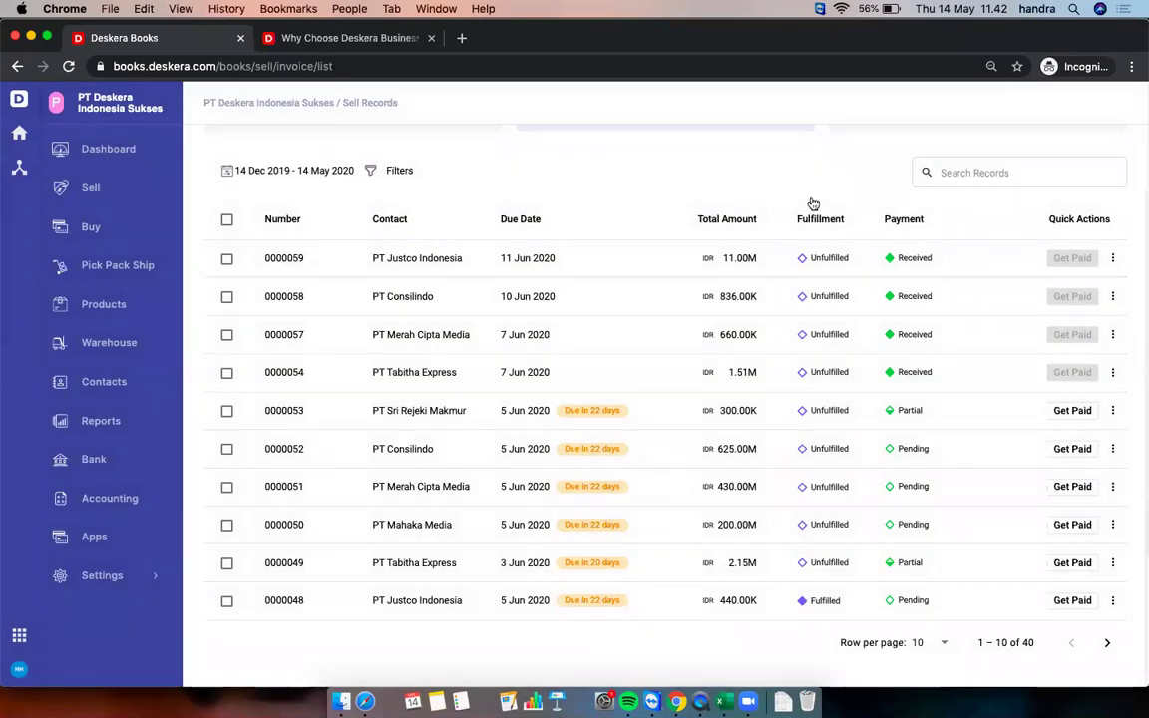
Start a new purchase order from the buy records.
scroll(803, 189, "up", 3)
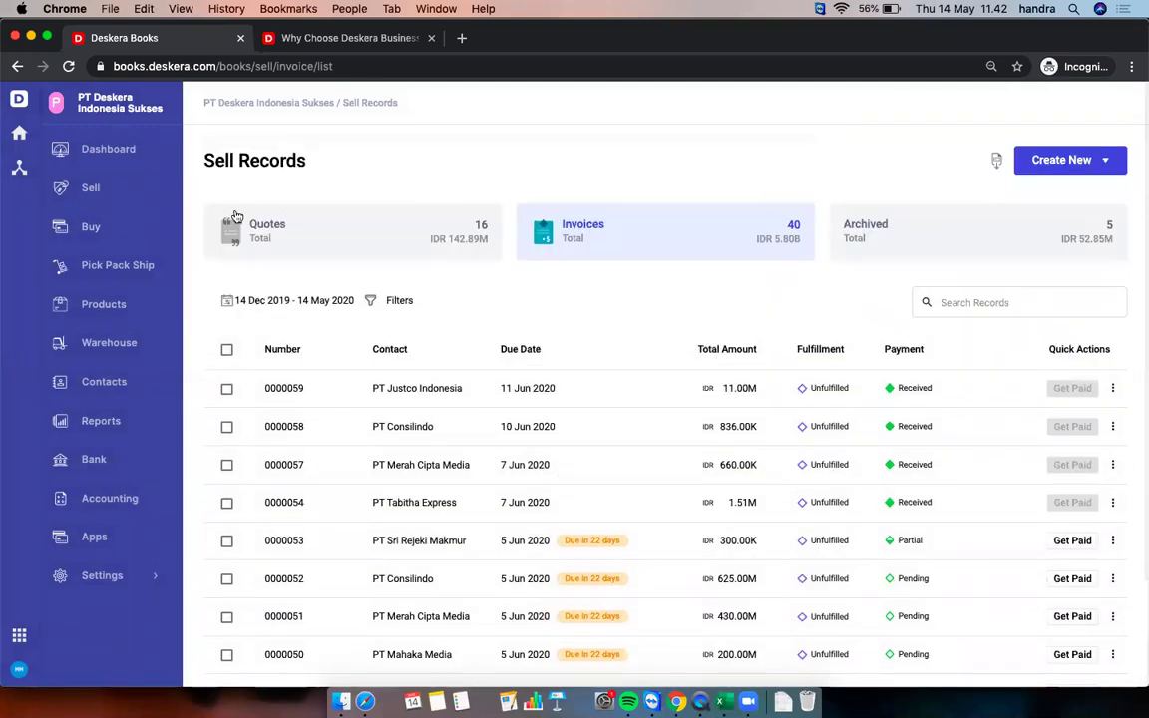
left_click(91, 228)
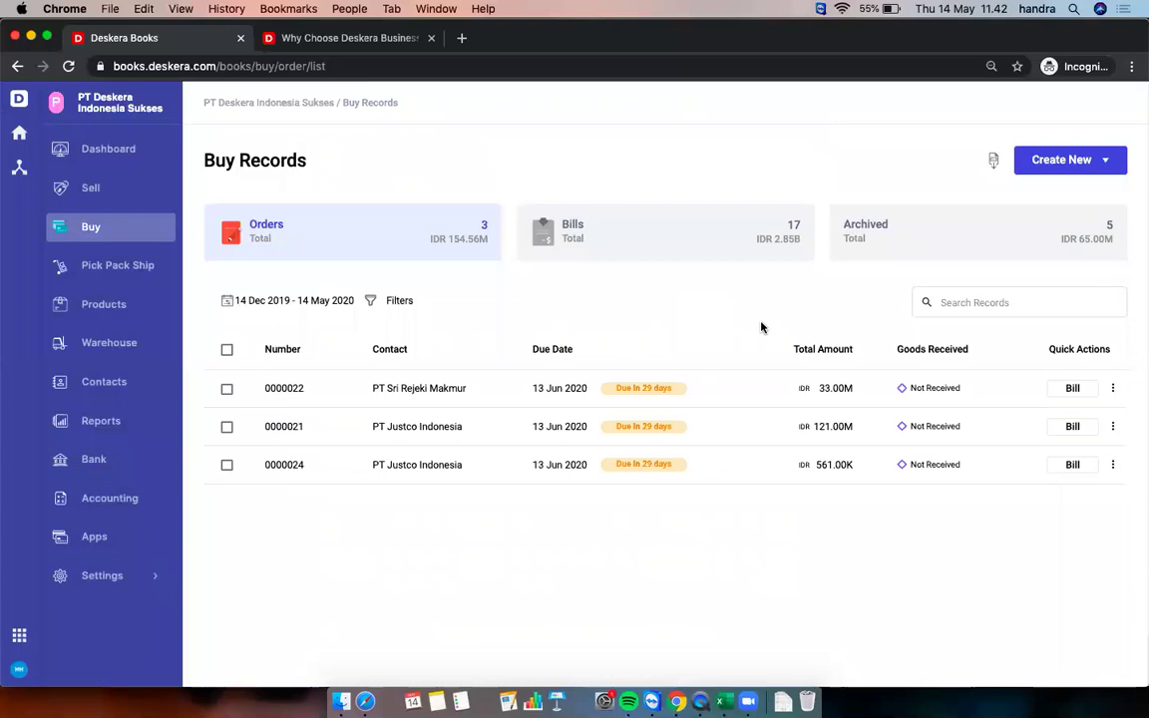
left_click(1098, 165)
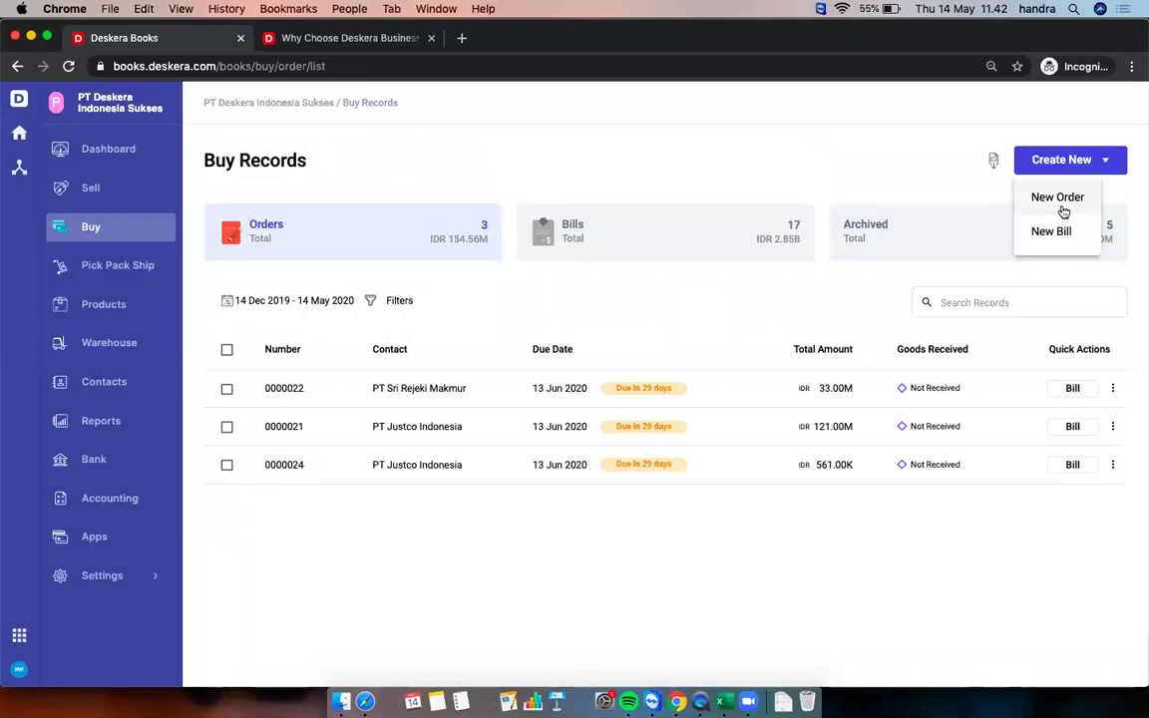
left_click(1053, 203)
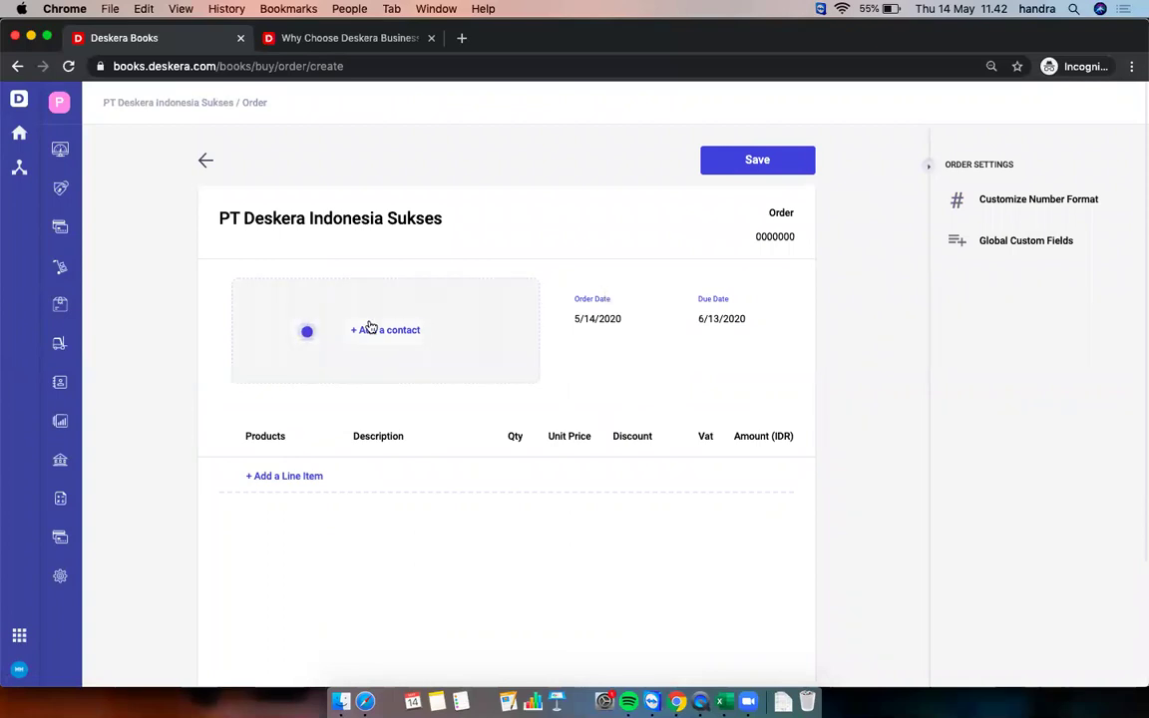
Assign PT Justco Indonesia as the purchase order's contact and set the order date to 5/12/2020.
left_click(338, 325)
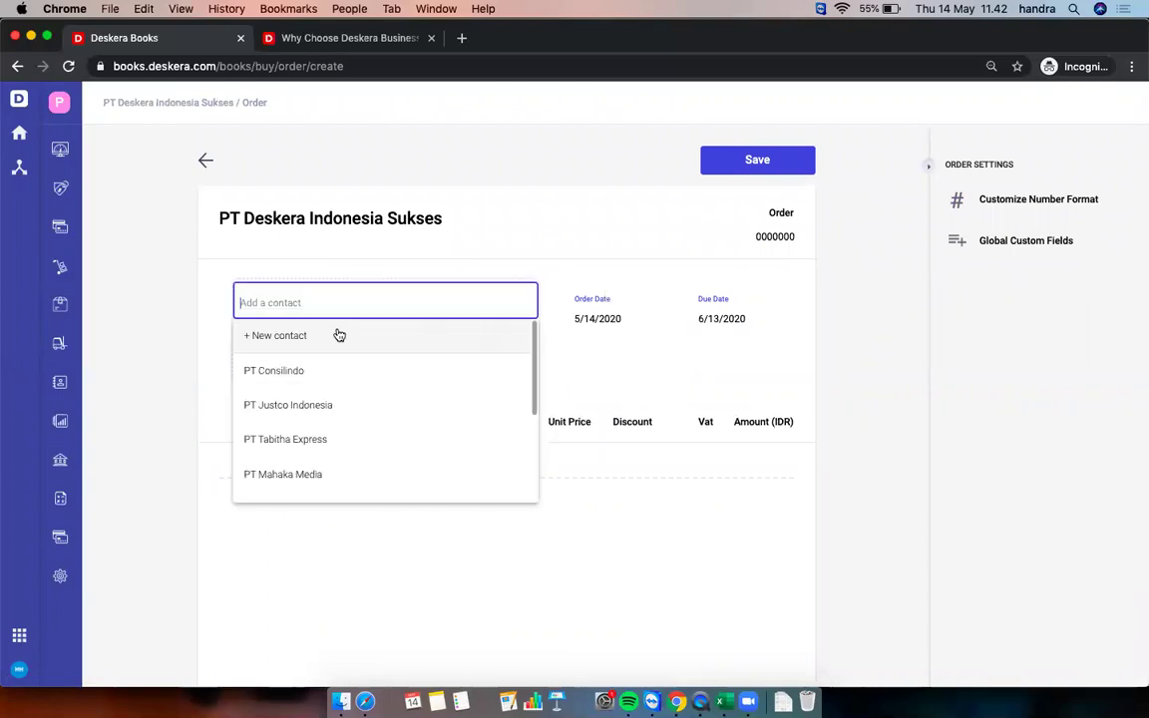
left_click(319, 419)
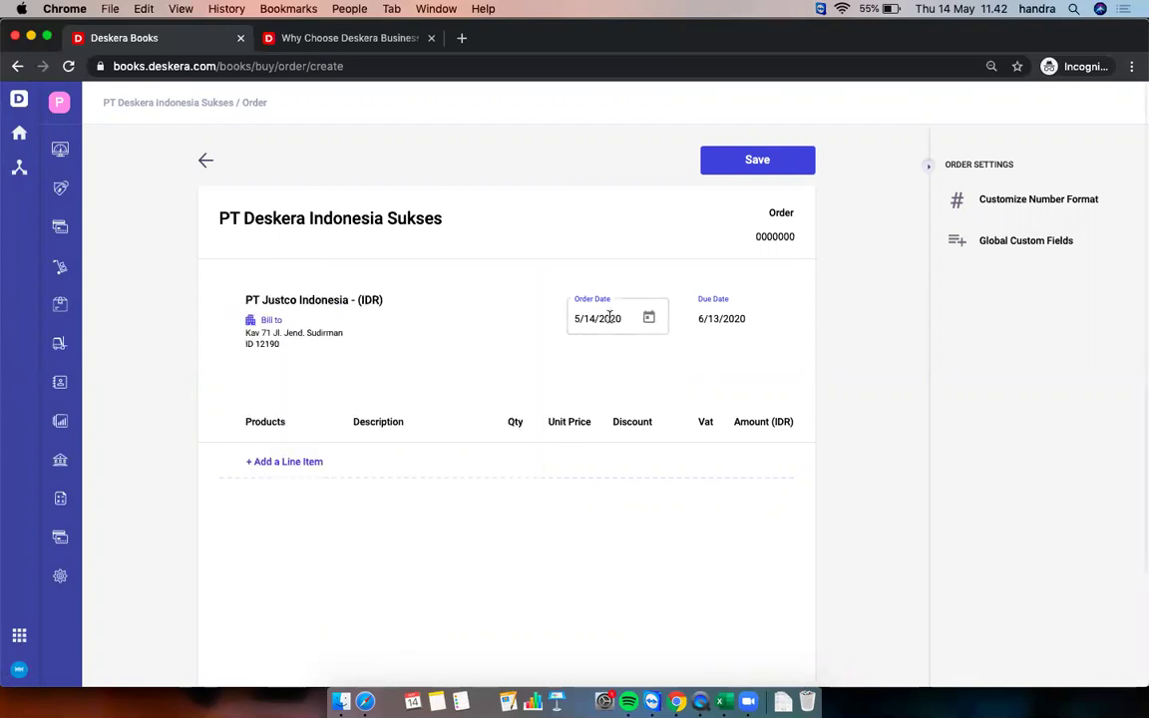
left_click(649, 323)
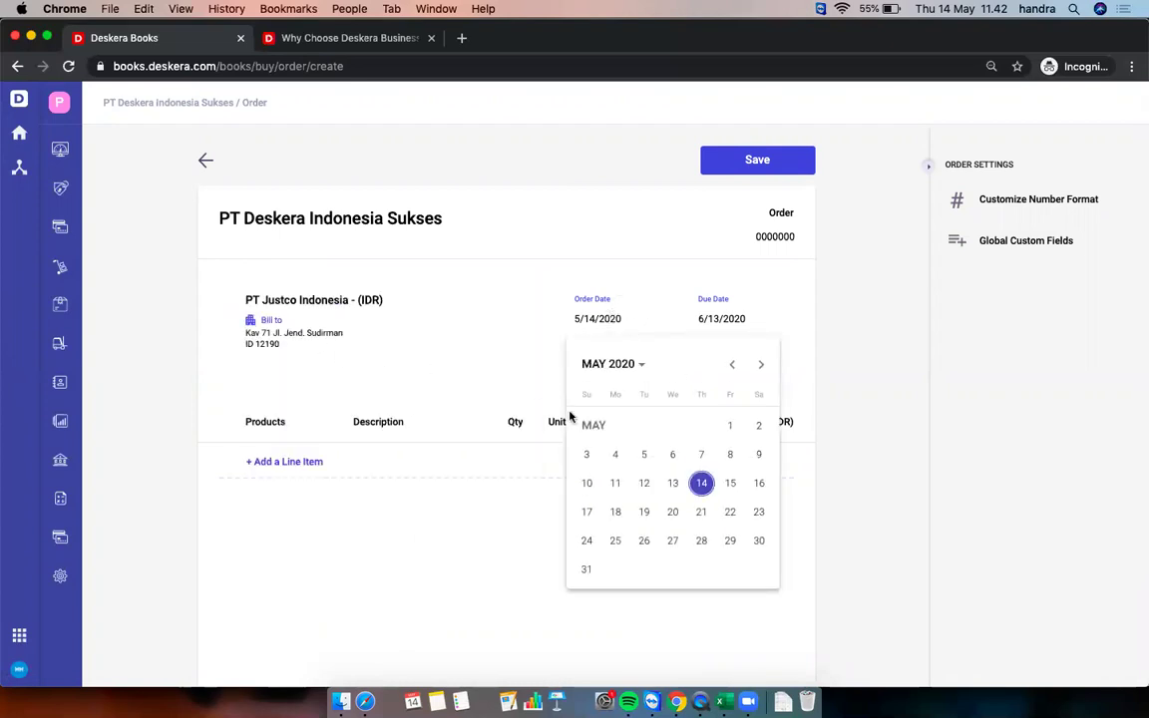
left_click(650, 483)
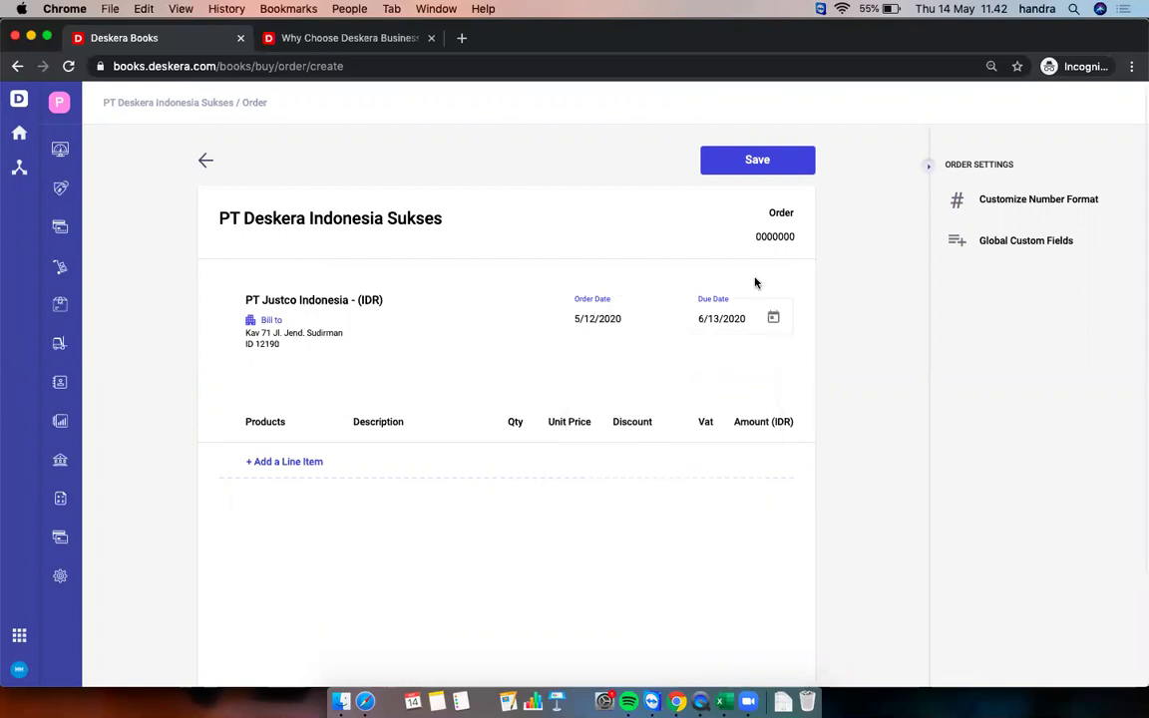
Add a line item for the product Abon Sapi with a quantity of 100.
left_click(289, 465)
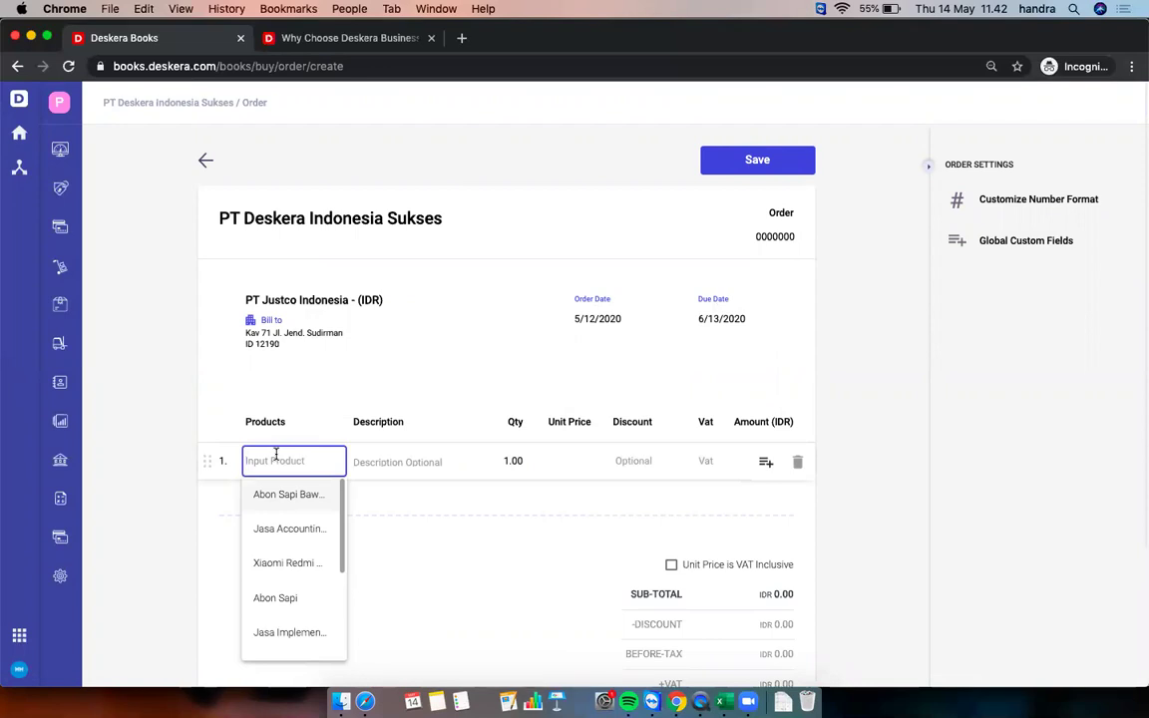
left_click(290, 596)
left_click(518, 455)
type("100")
left_click(672, 427)
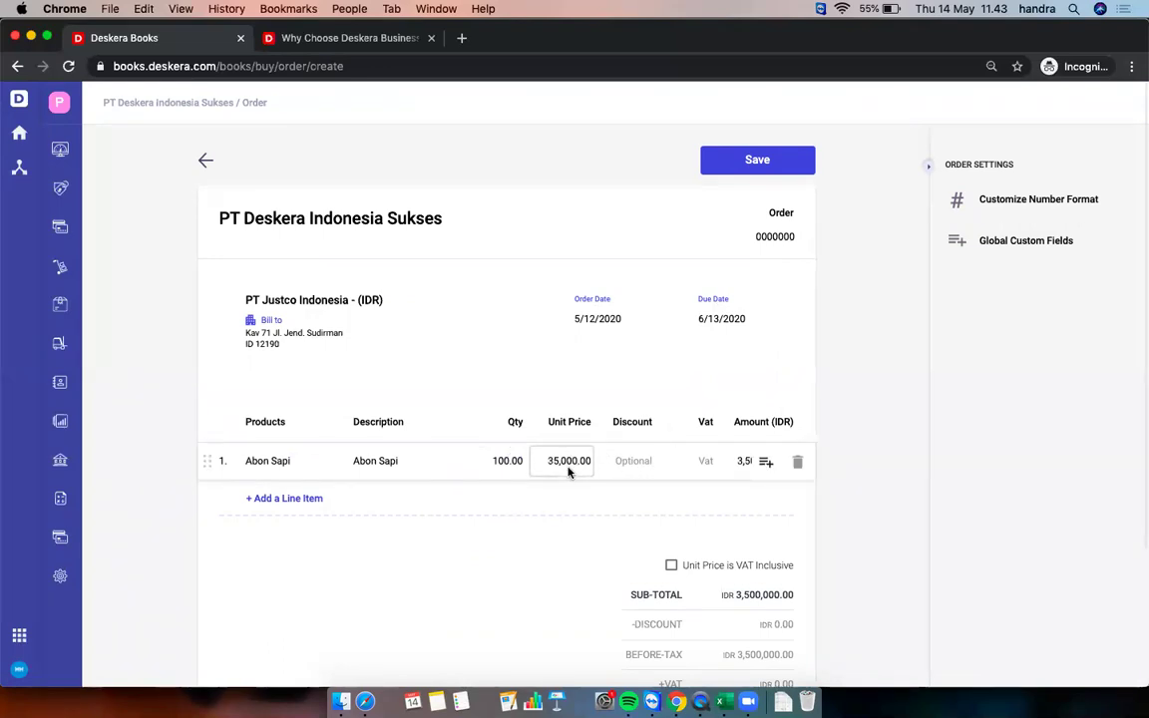
Give the Abon Sapi line a discount of 230,000 and apply the PPN Masukan VAT rate.
left_click(632, 462)
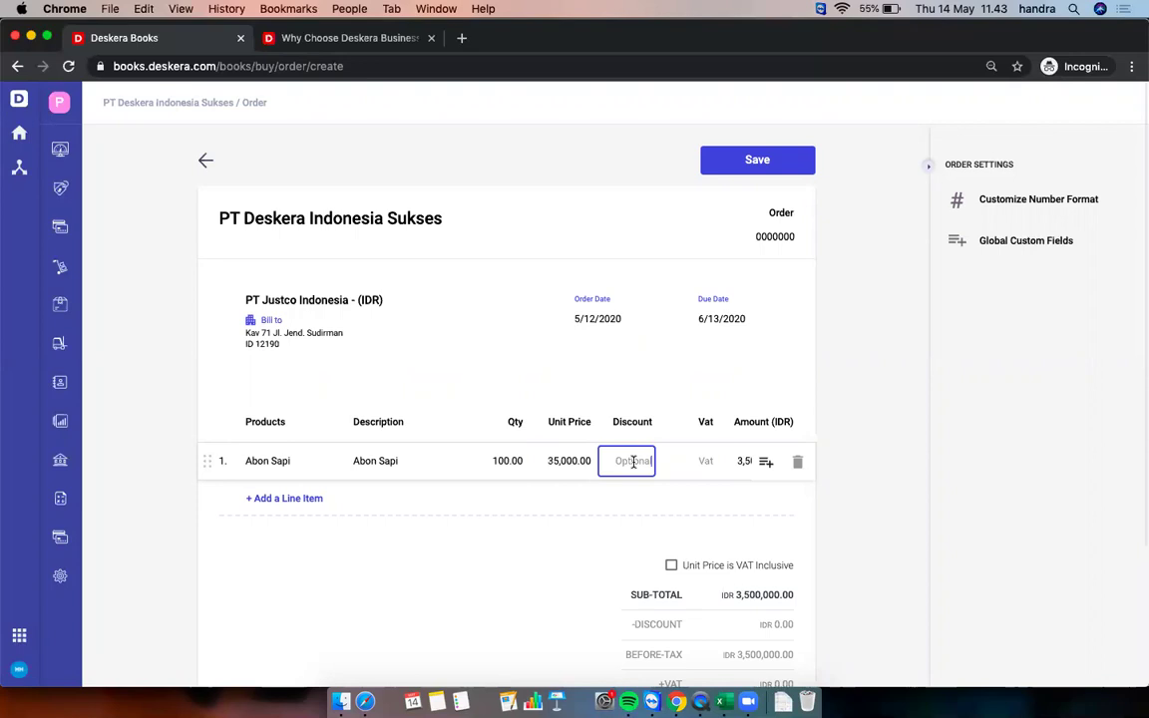
type("10%")
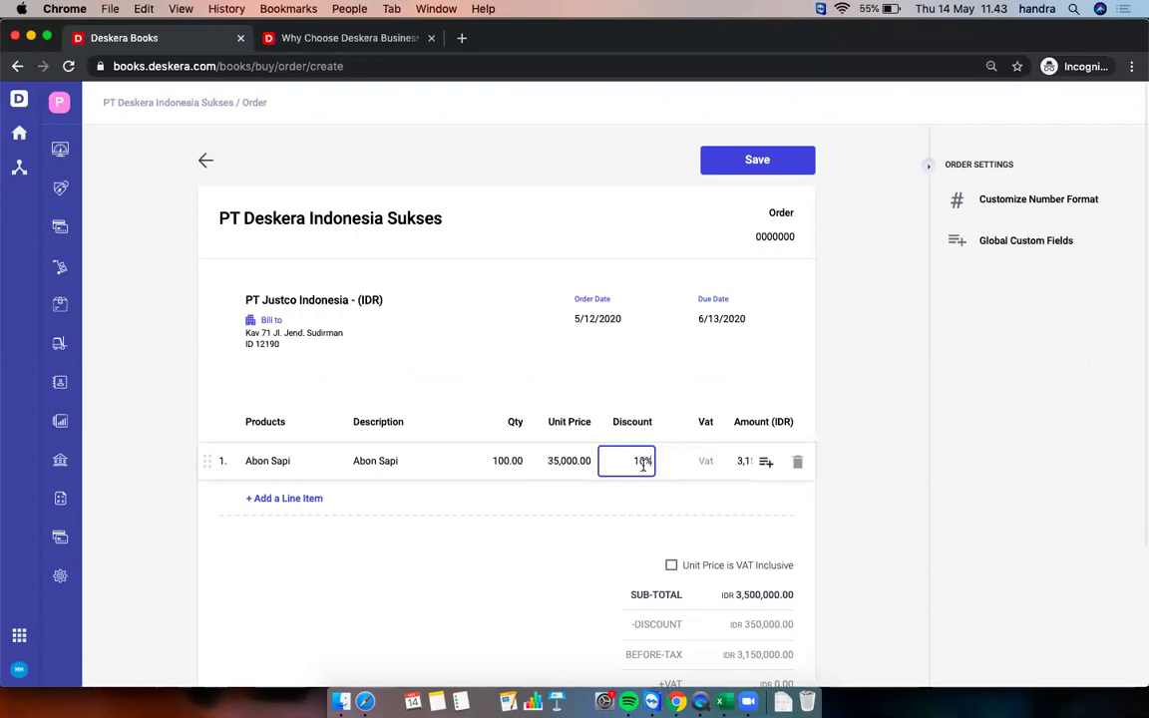
key("super+a")
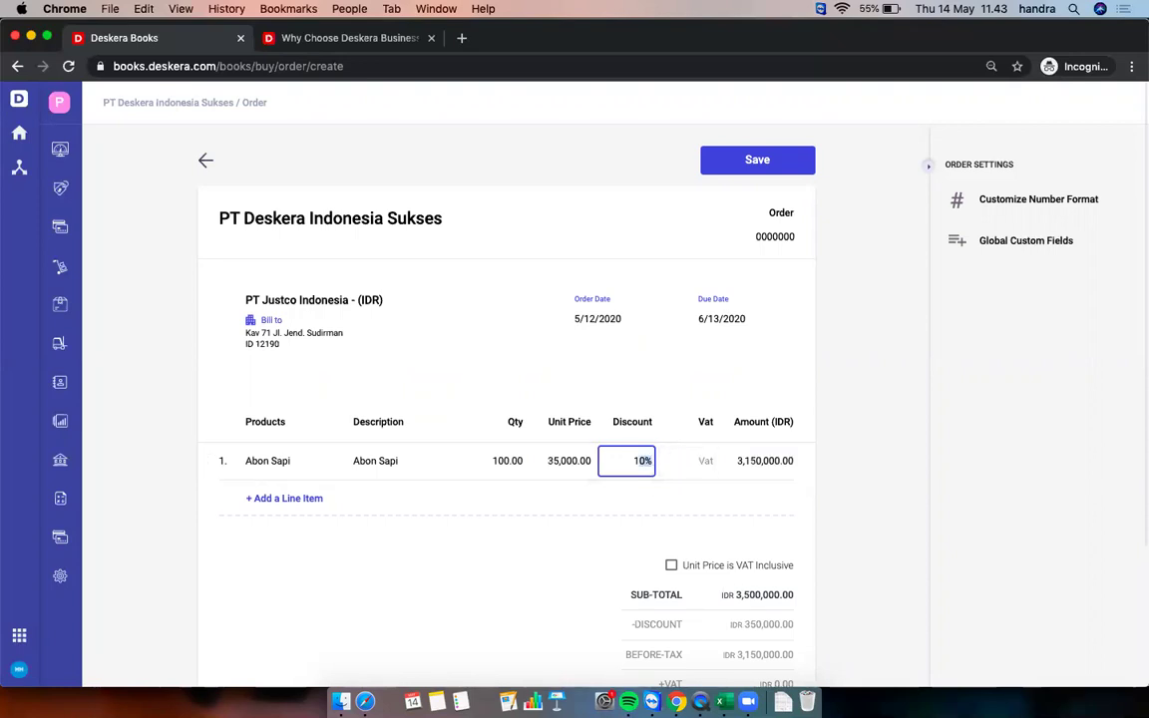
type("230,000")
left_click(523, 600)
left_click(704, 459)
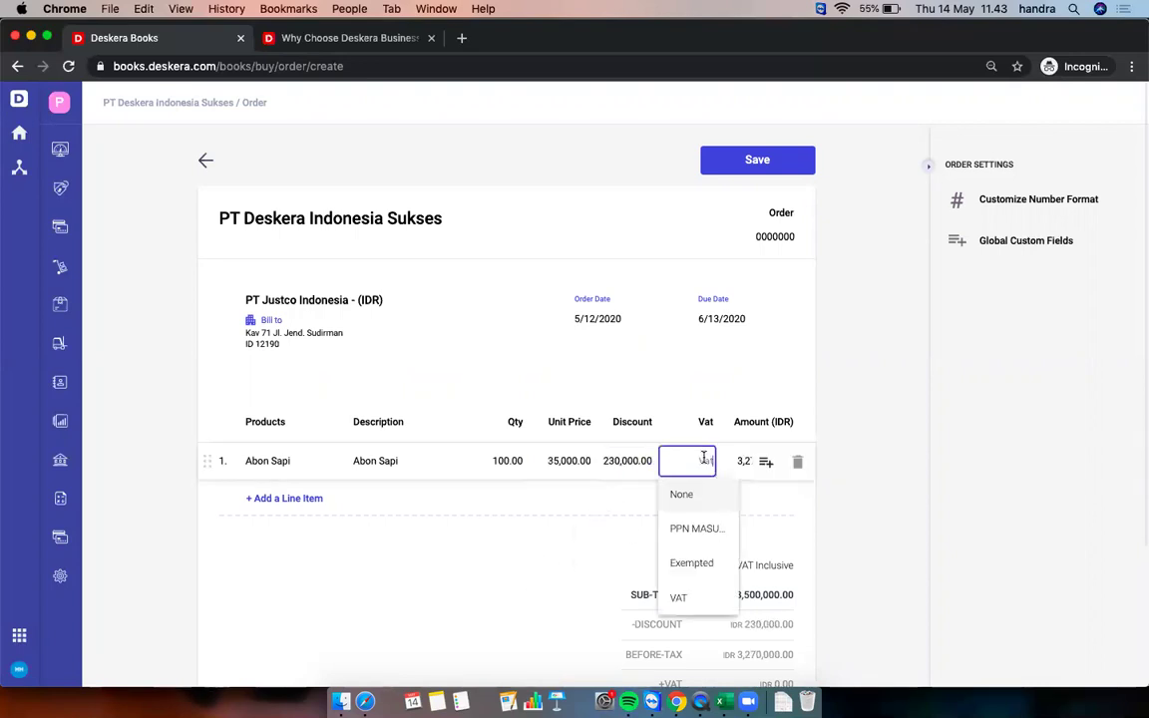
left_click(690, 531)
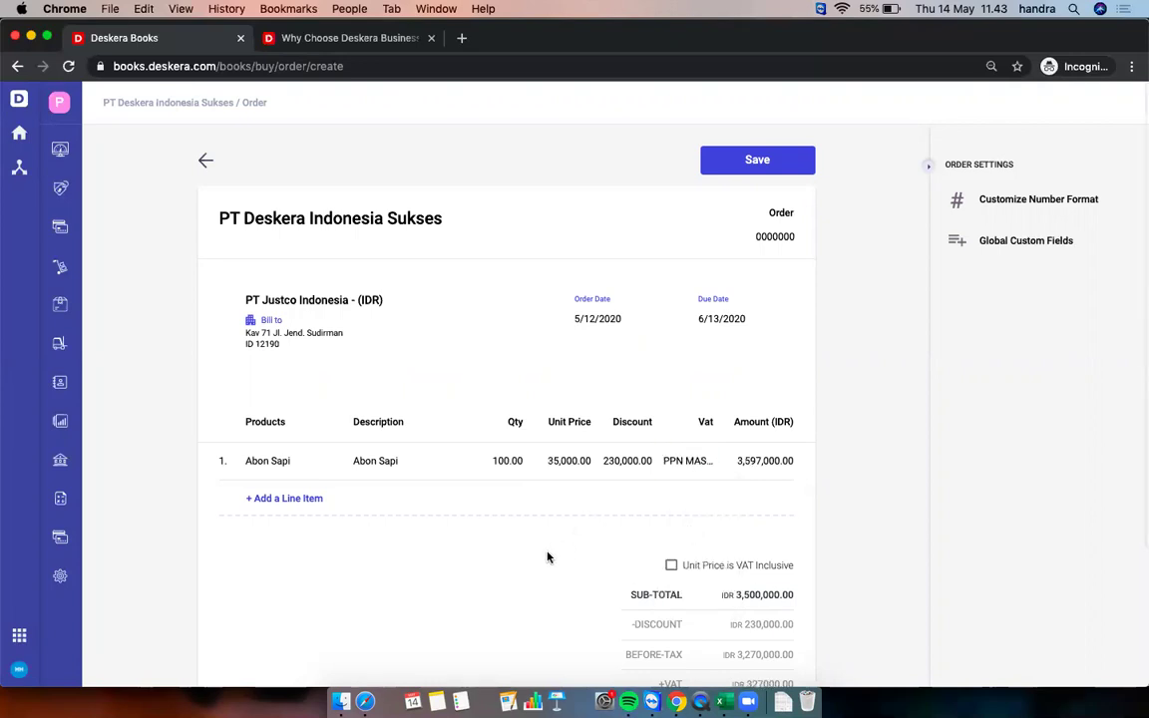
Check the order totals, choose the PO-000 number format for the order, and save it.
scroll(597, 559, "down", 3)
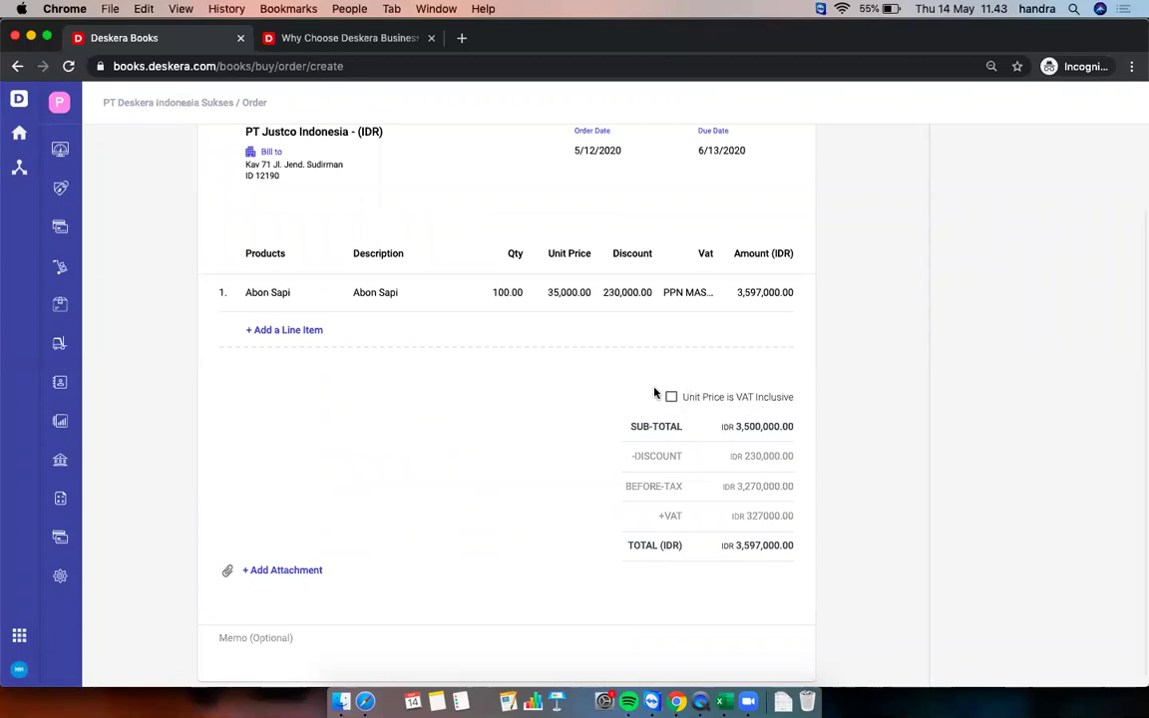
scroll(462, 454, "up", 3)
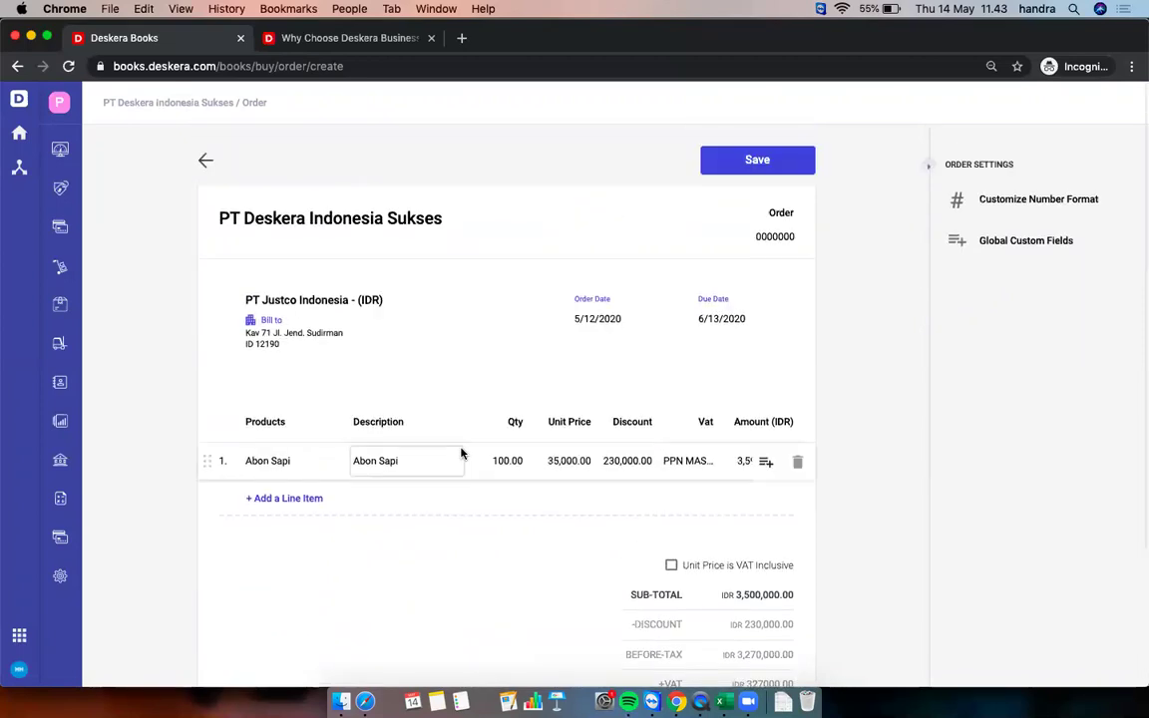
left_click(772, 235)
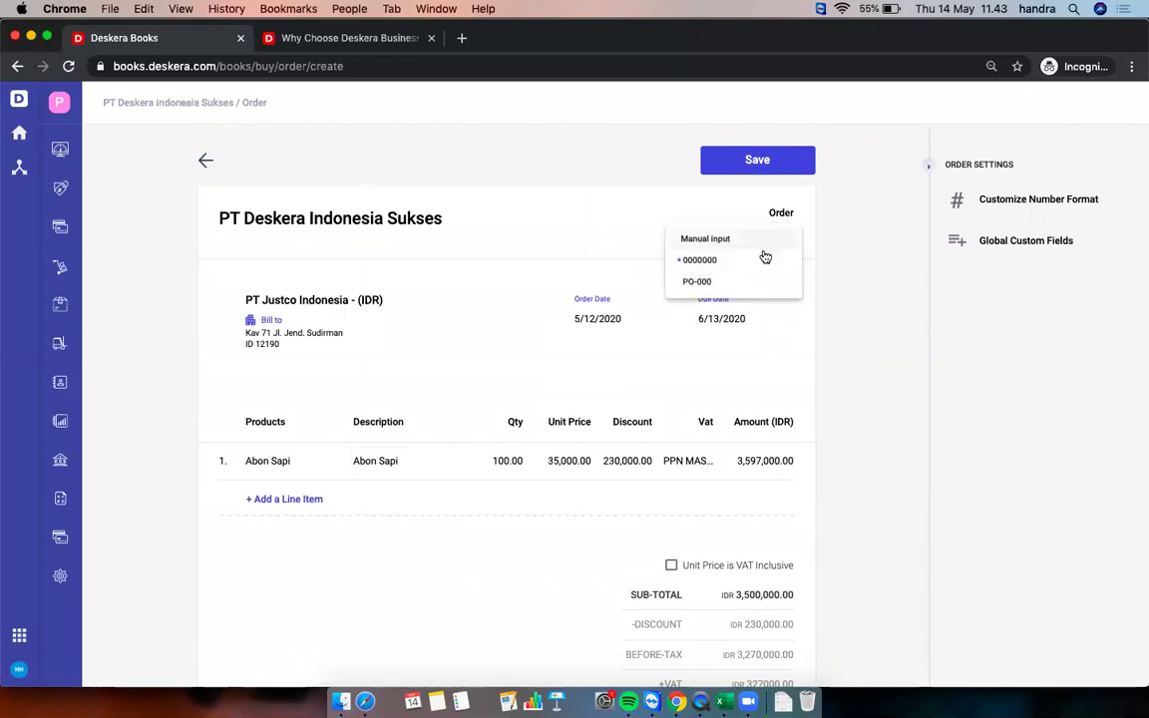
left_click(714, 284)
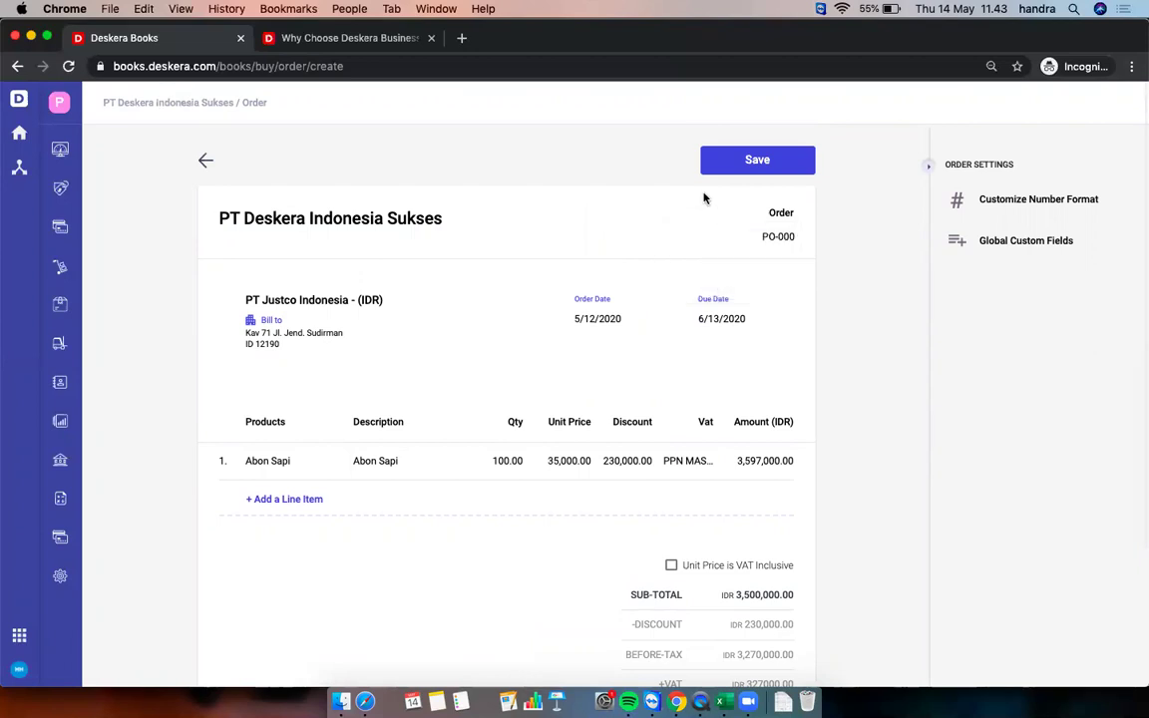
left_click(781, 162)
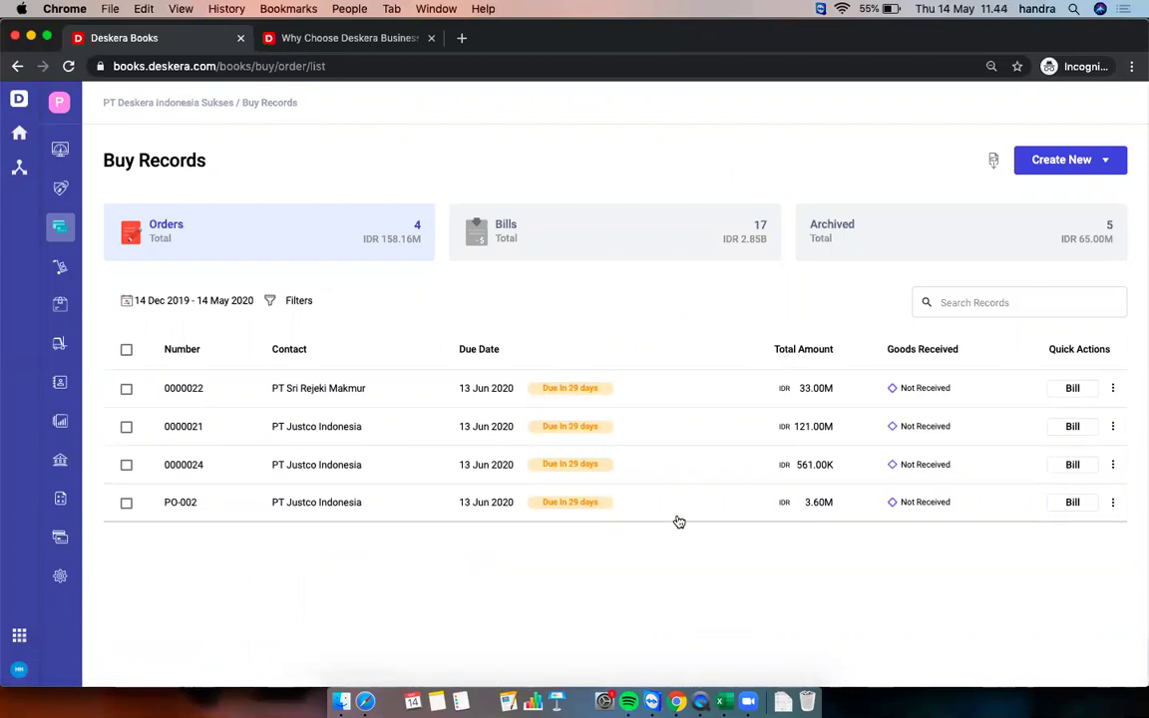
Convert the new PT Justco Indonesia purchase order to a bill only, without auto-receiving the goods.
left_click(1073, 503)
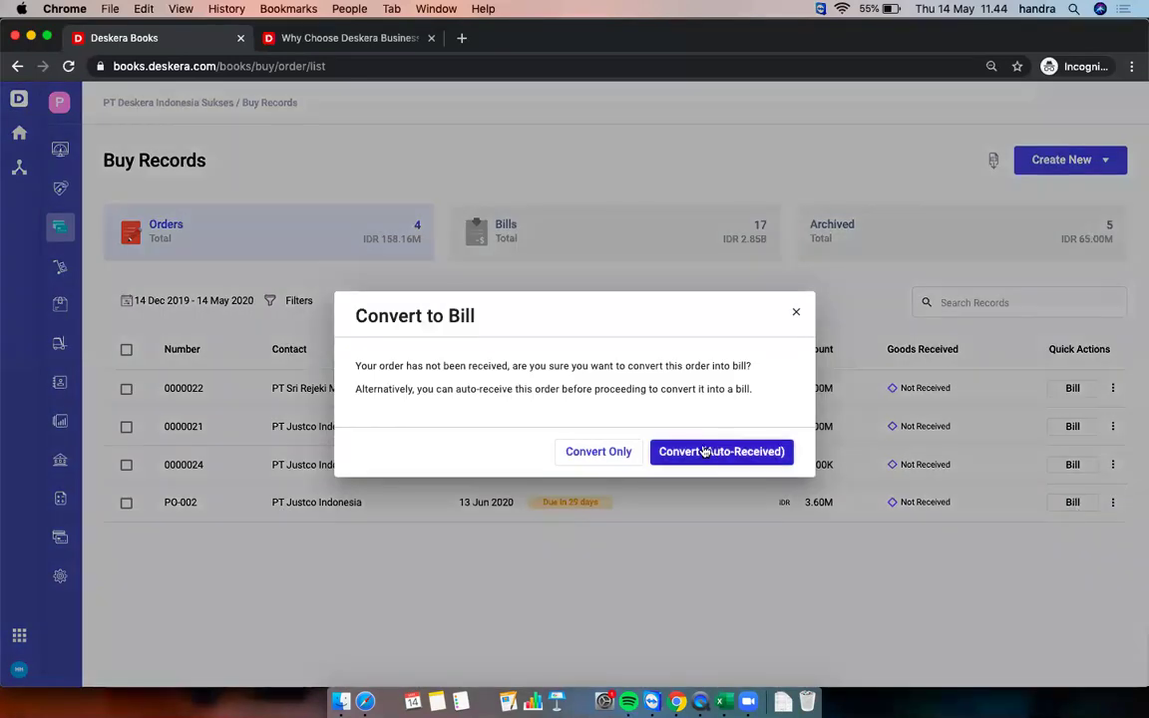
left_click(597, 451)
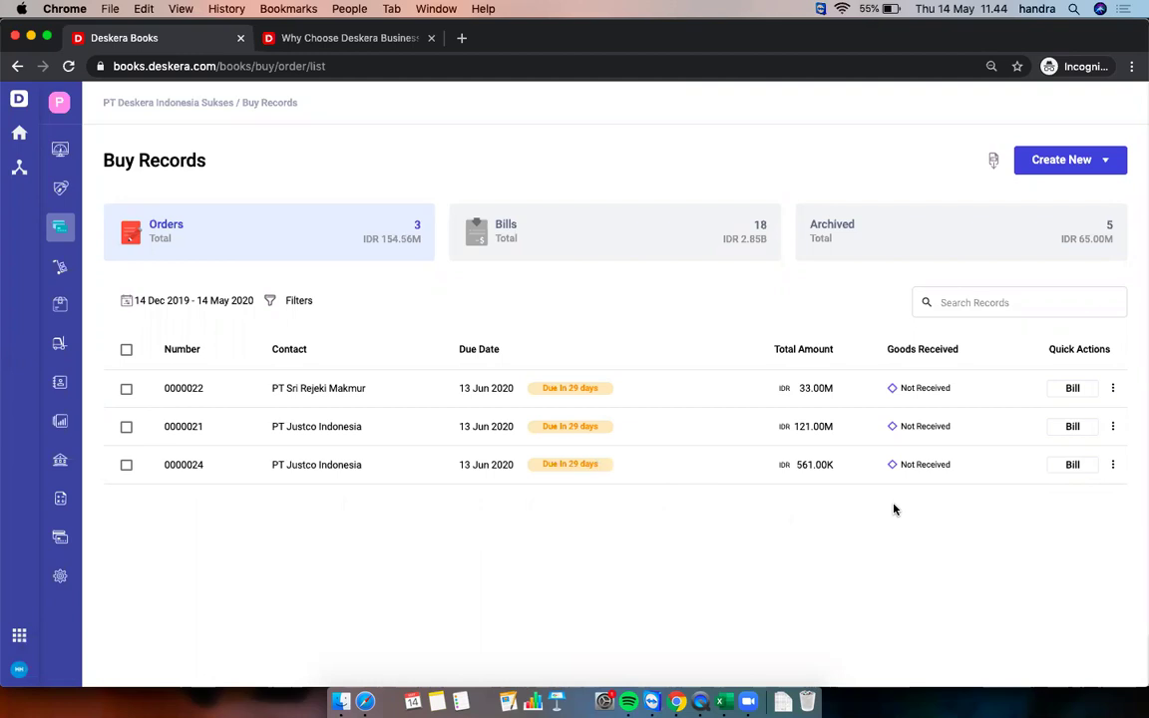
Examine the extra actions for an existing order, the bills list, and the extra actions for the newly converted bill.
left_click(1114, 466)
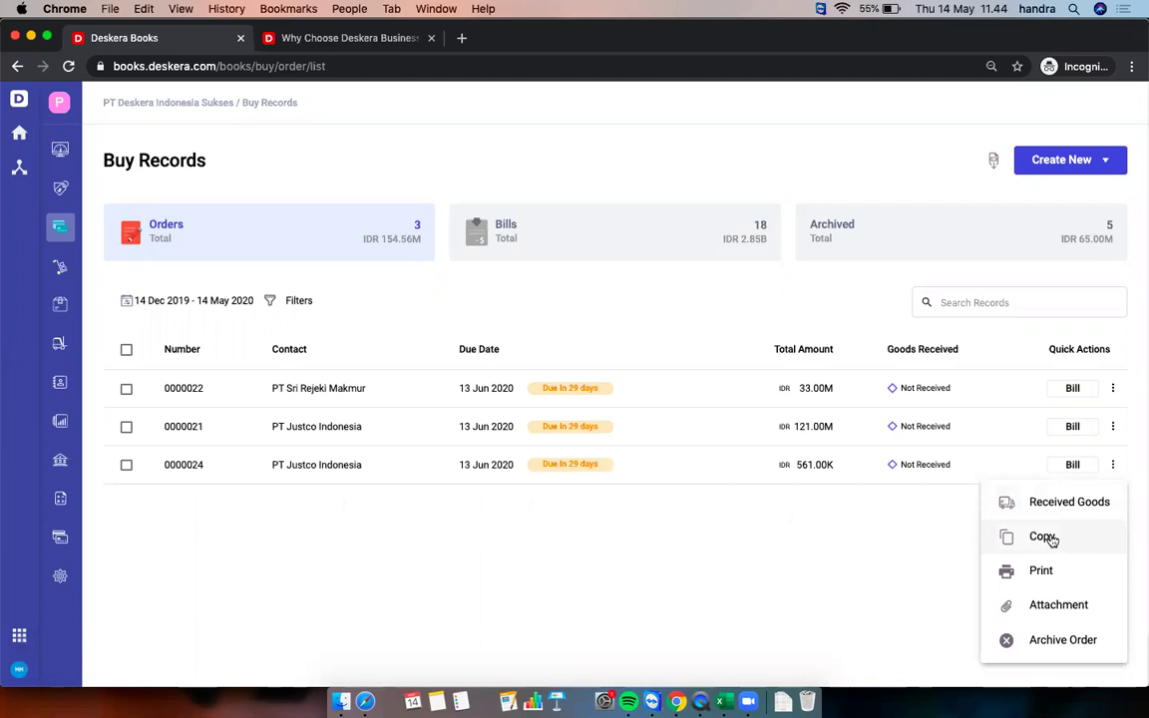
left_click(690, 528)
left_click(687, 226)
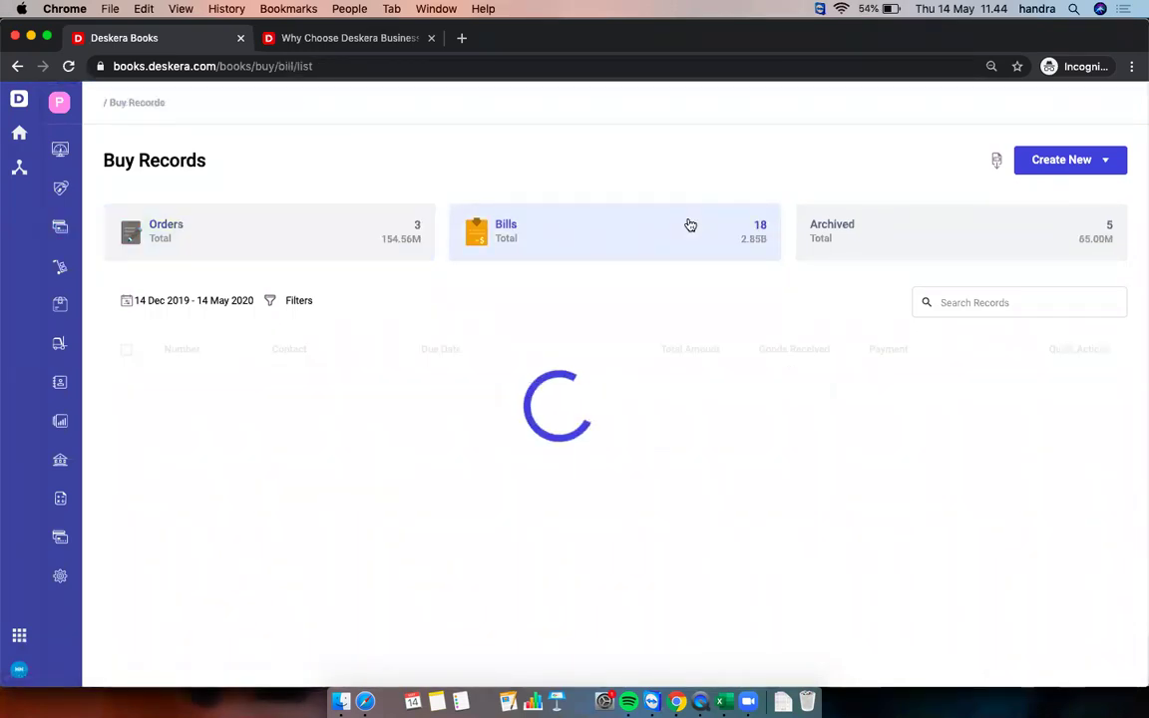
scroll(726, 307, "down", 2)
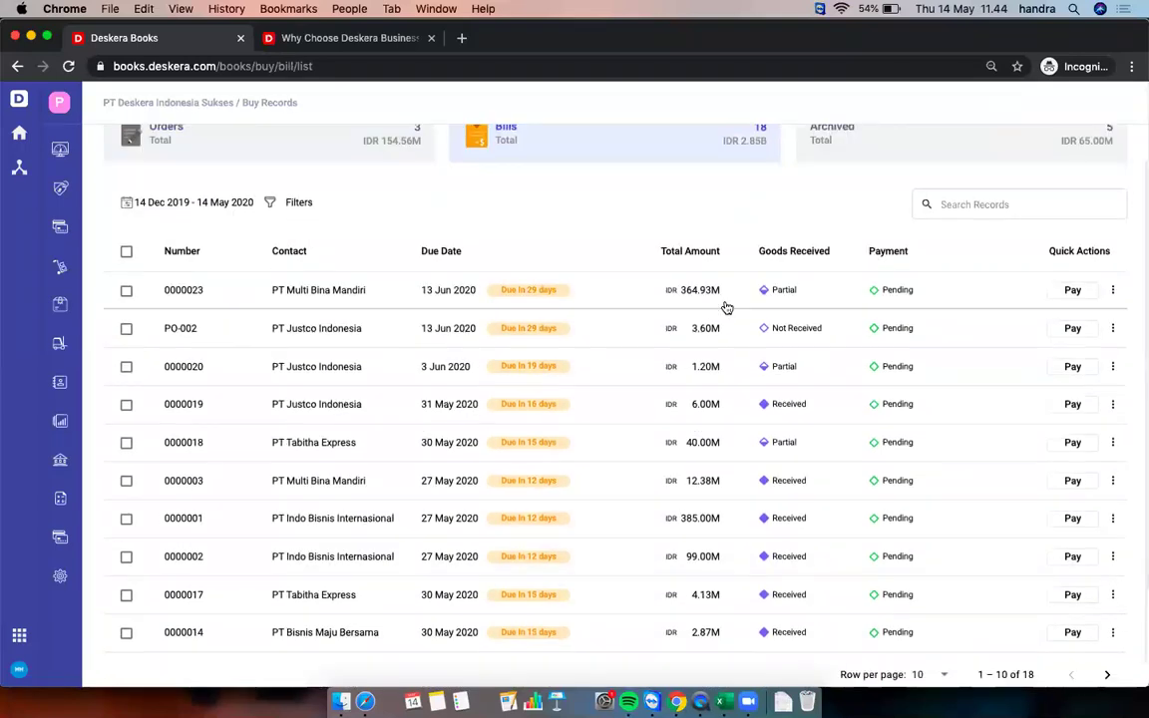
scroll(726, 307, "down", 1)
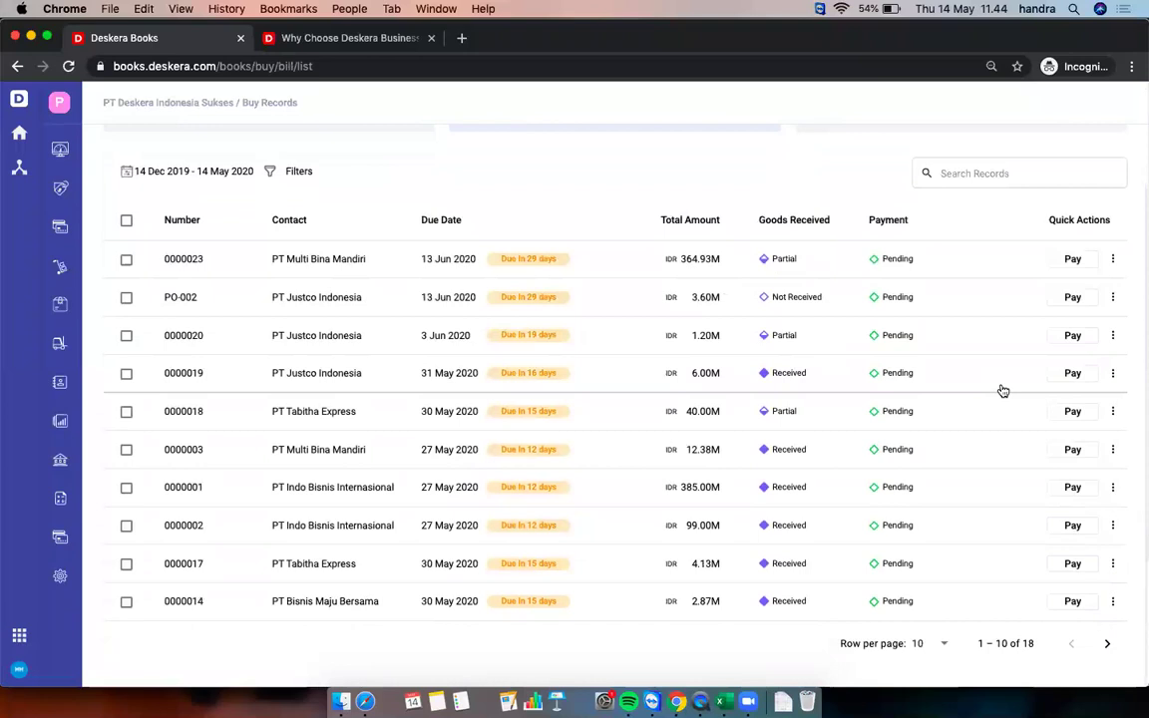
scroll(1002, 390, "up", 2)
left_click(1112, 373)
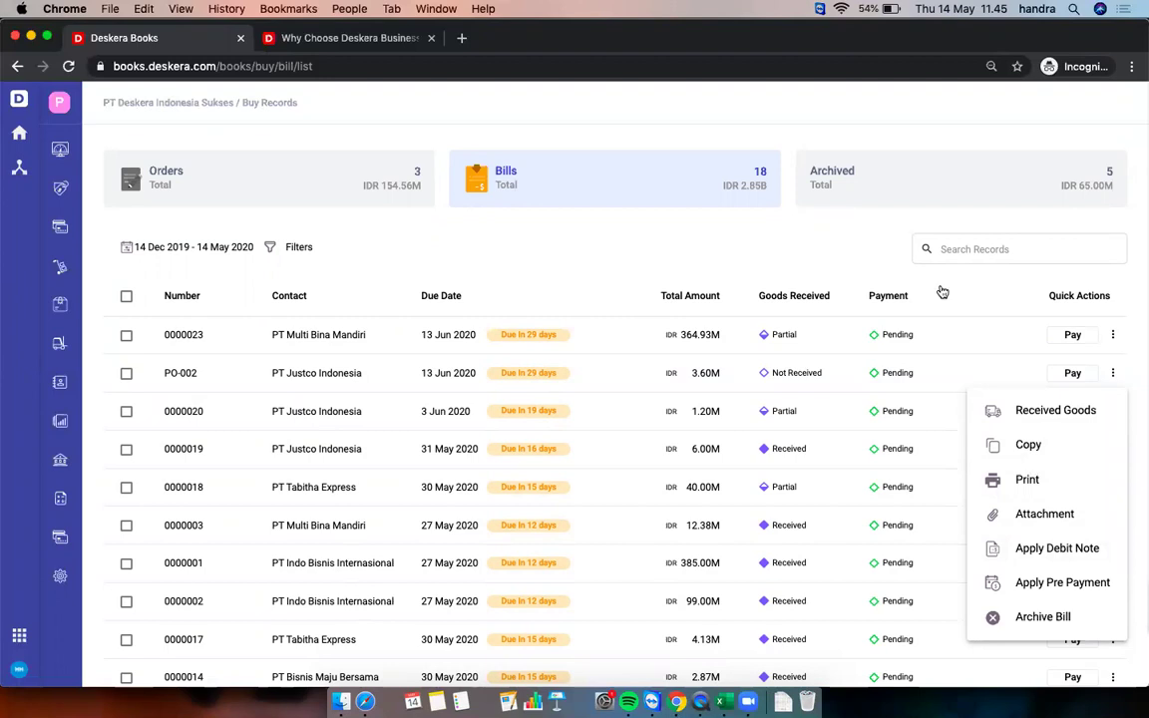
left_click(974, 322)
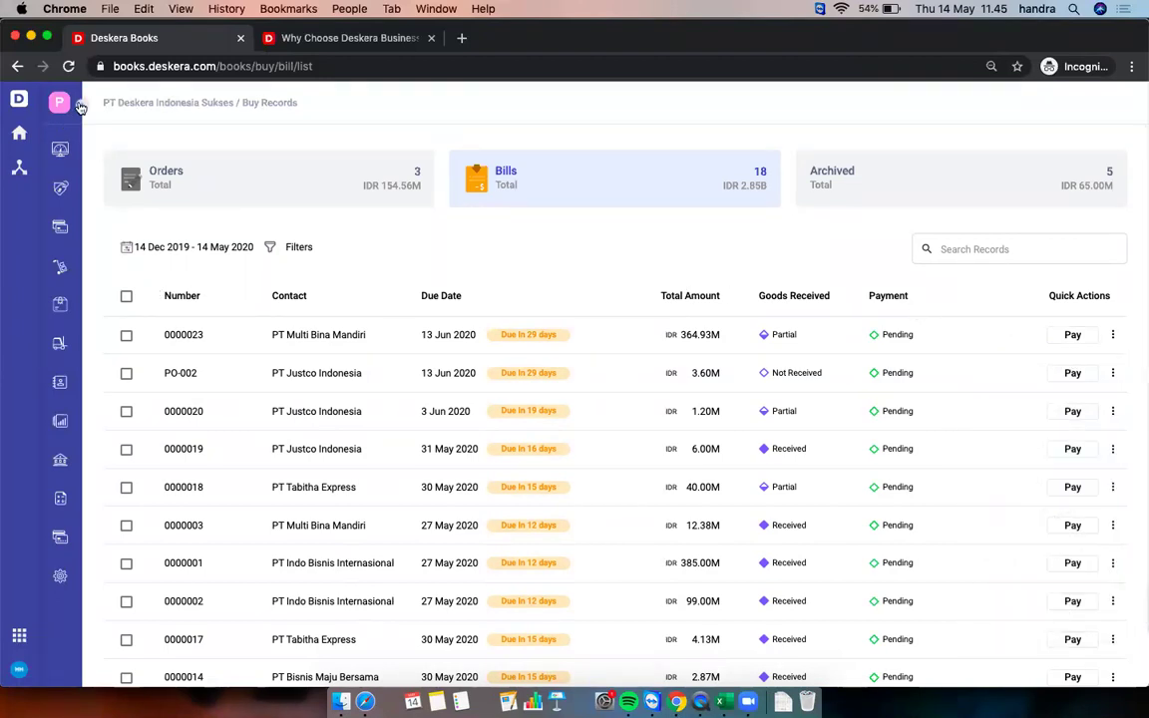
View the PPN Masukan (VAT IN) tax report and the accounting overview.
mouse_move(78, 107)
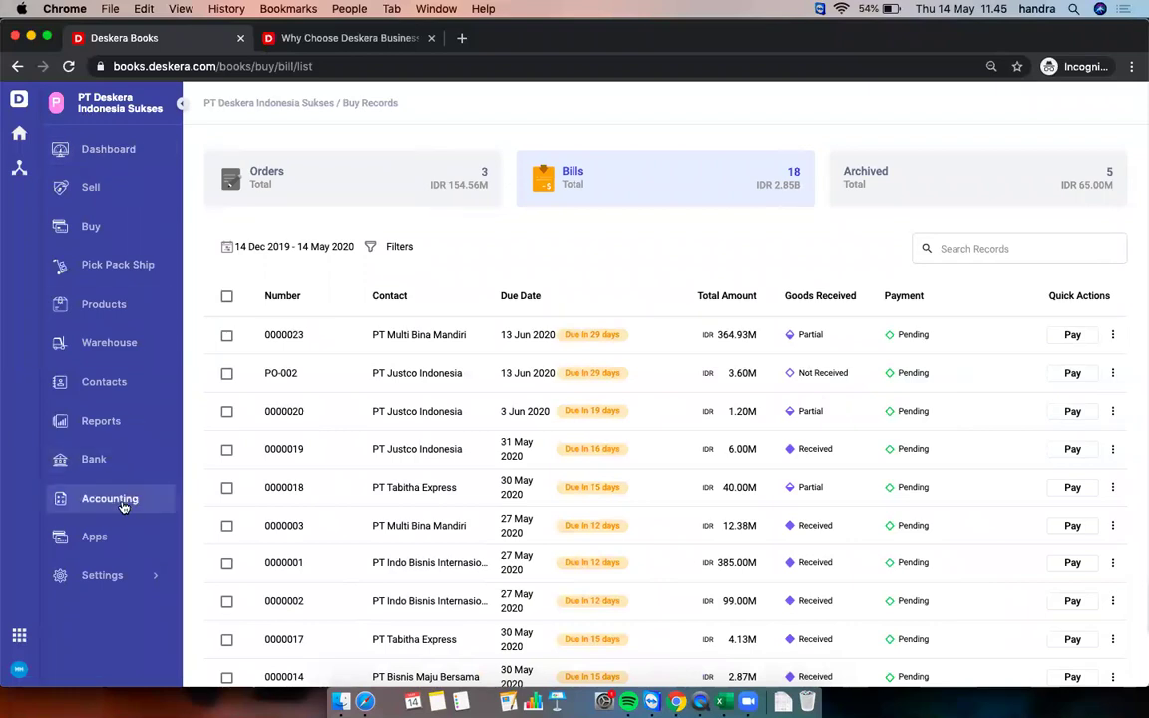
left_click(101, 423)
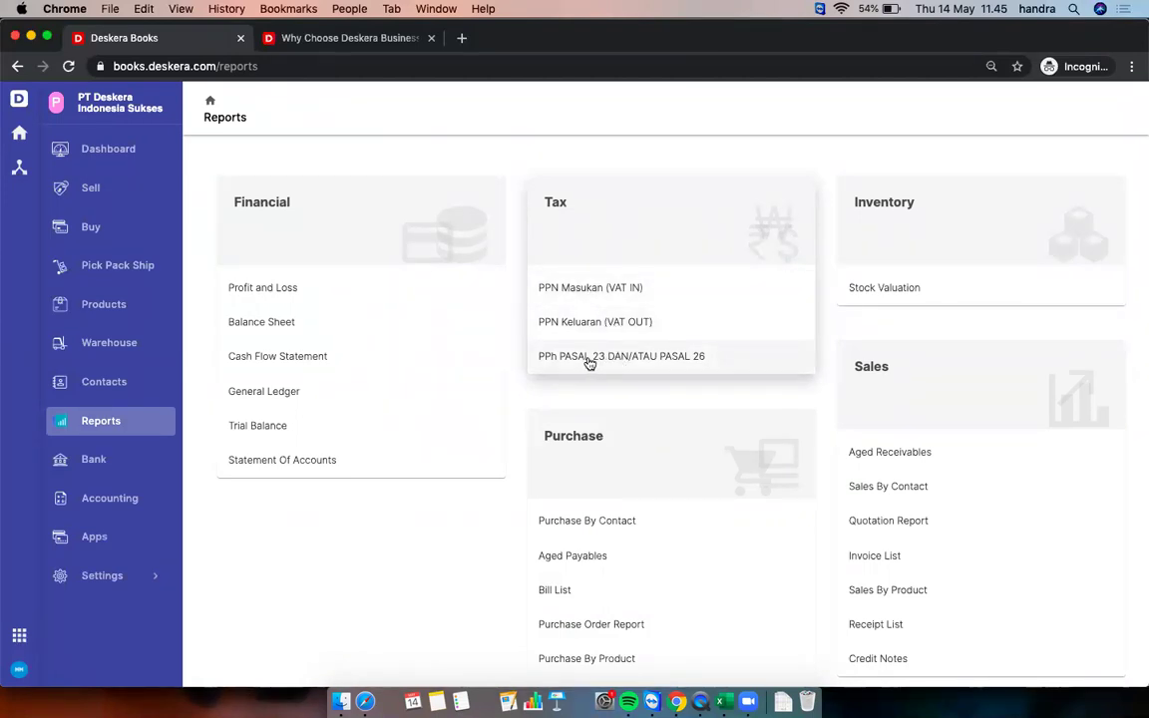
left_click(609, 287)
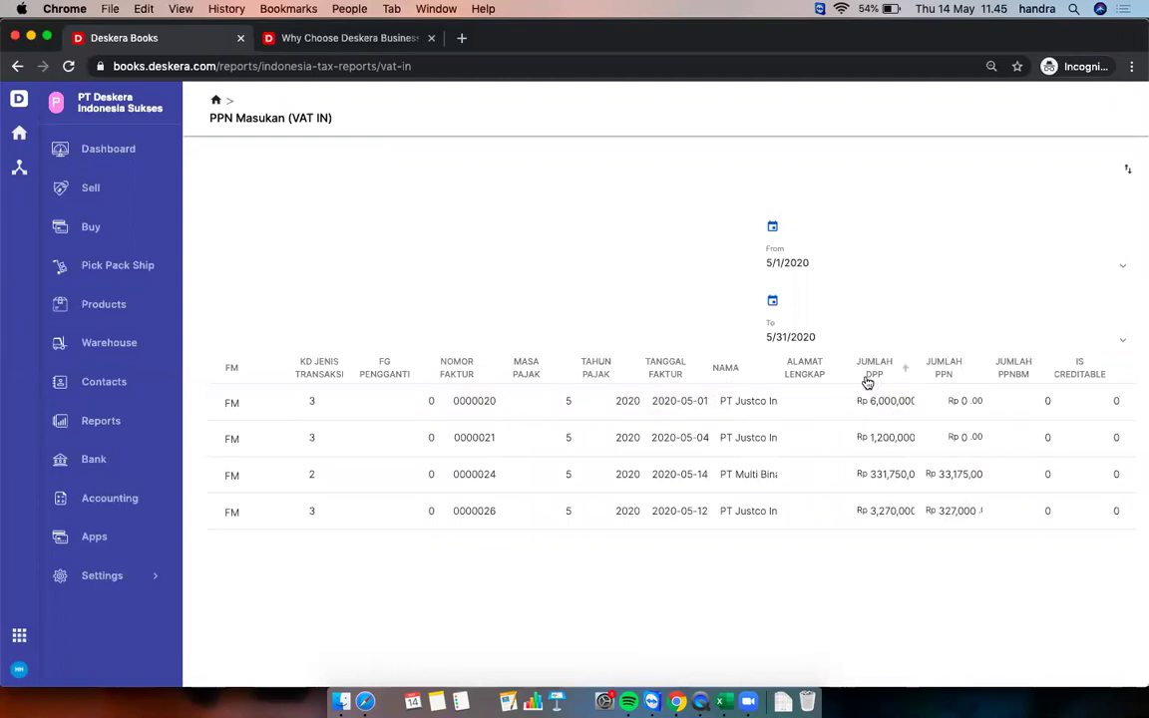
left_click(112, 510)
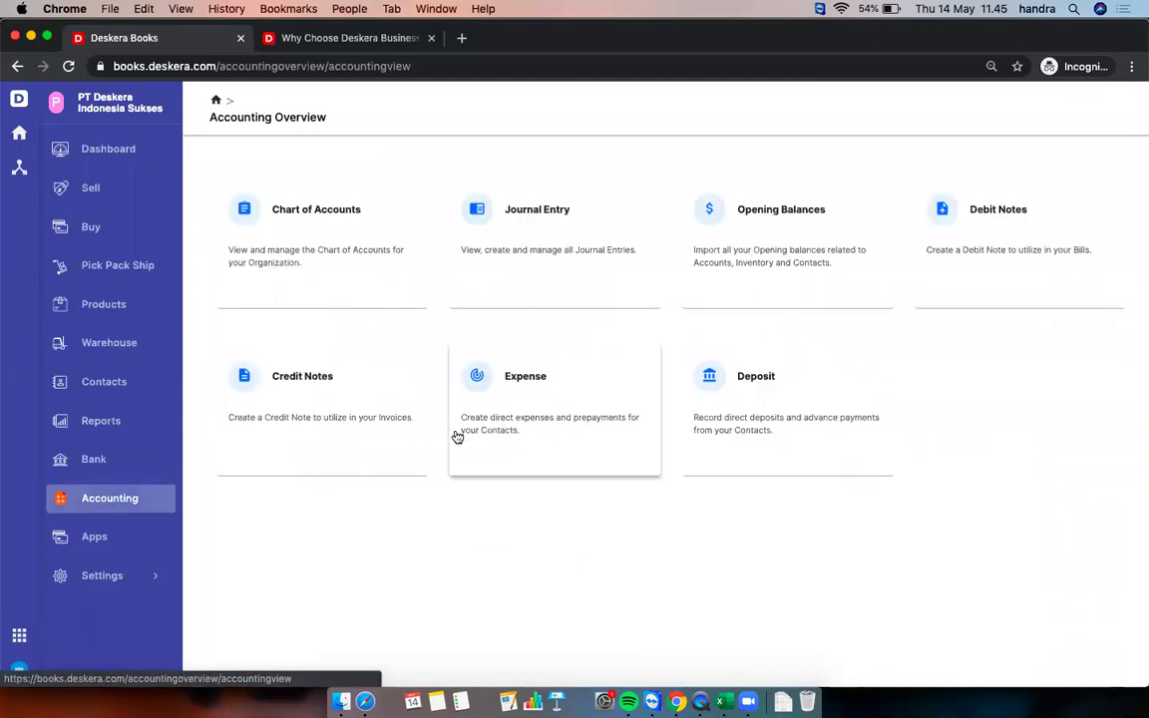
Open the PPN Keluaran (VAT OUT) tax report and look through its entries.
left_click(103, 420)
left_click(578, 324)
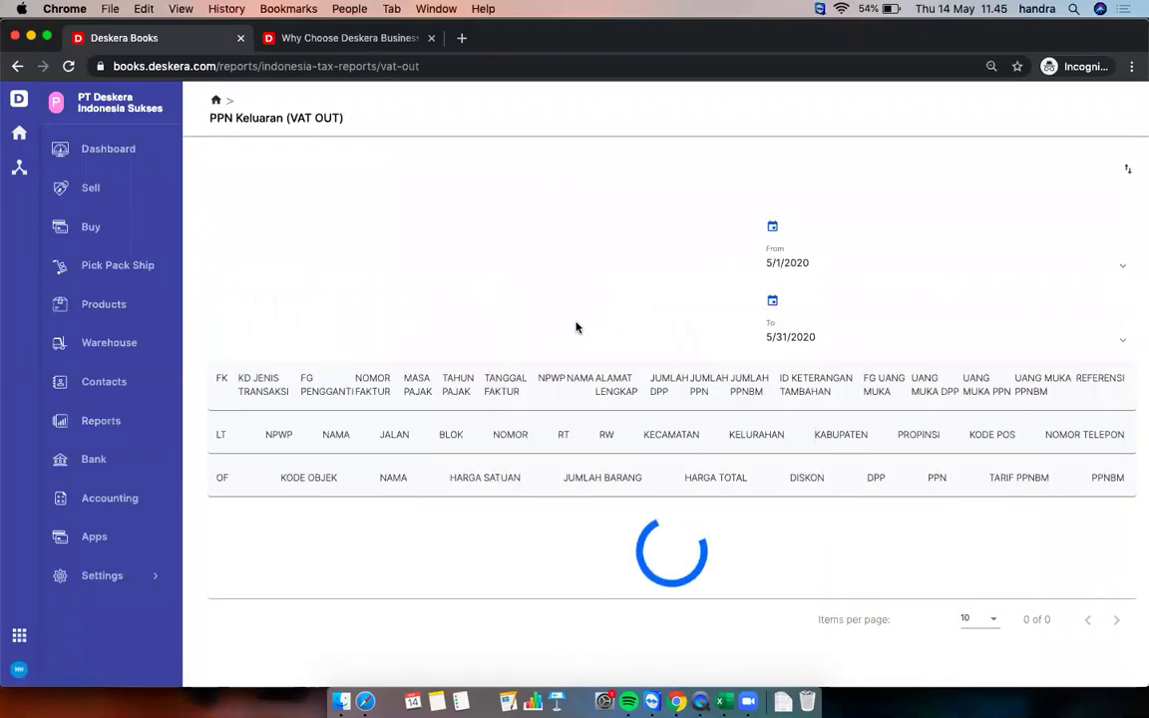
scroll(692, 567, "down", 3)
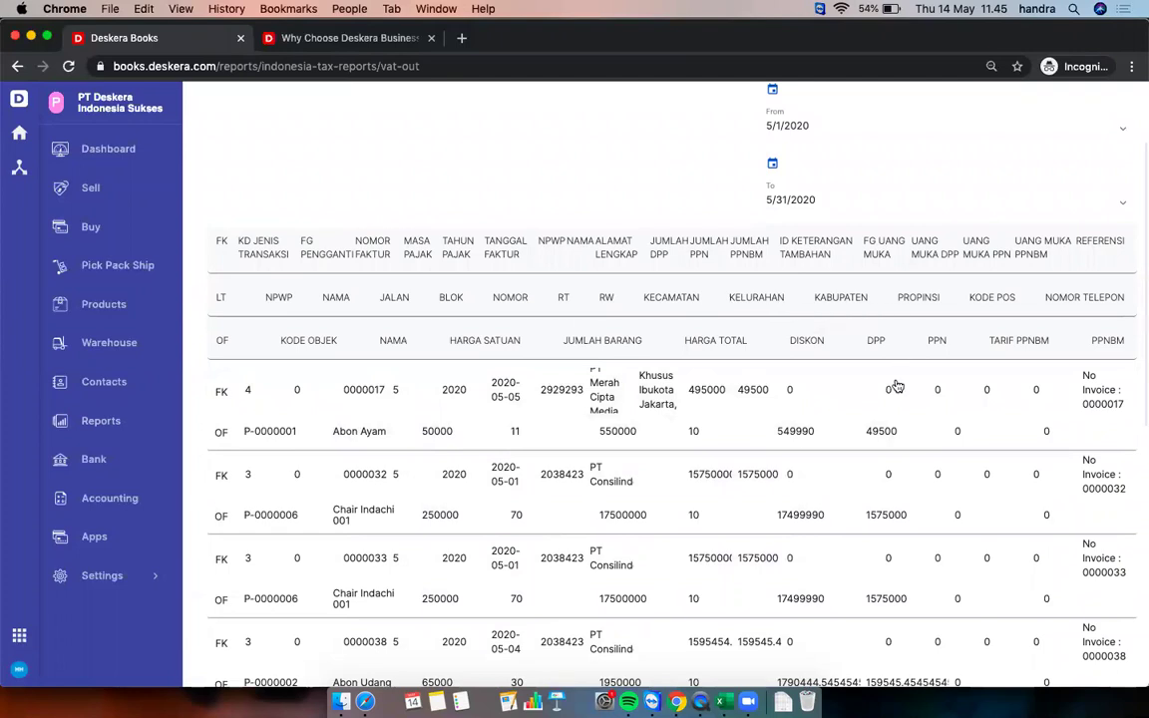
scroll(656, 507, "up", 3)
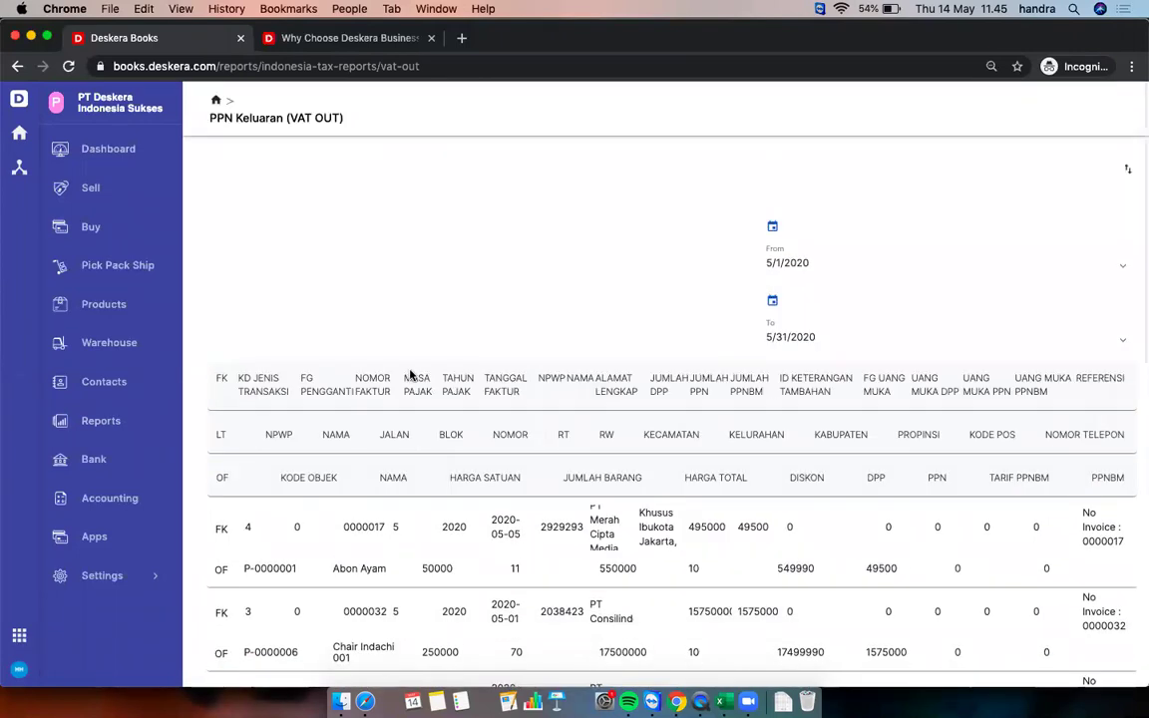
left_click(1127, 170)
left_click(803, 164)
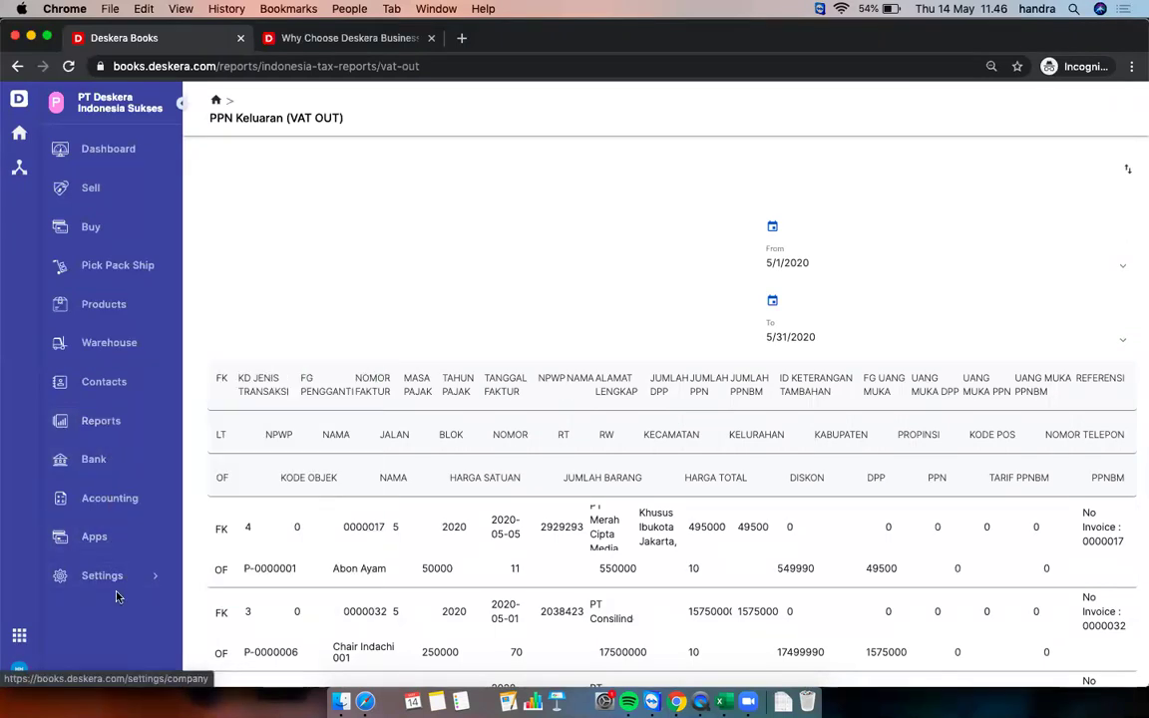
View the document template settings and the bulk import page for QuickBooks and Xero data.
mouse_move(149, 578)
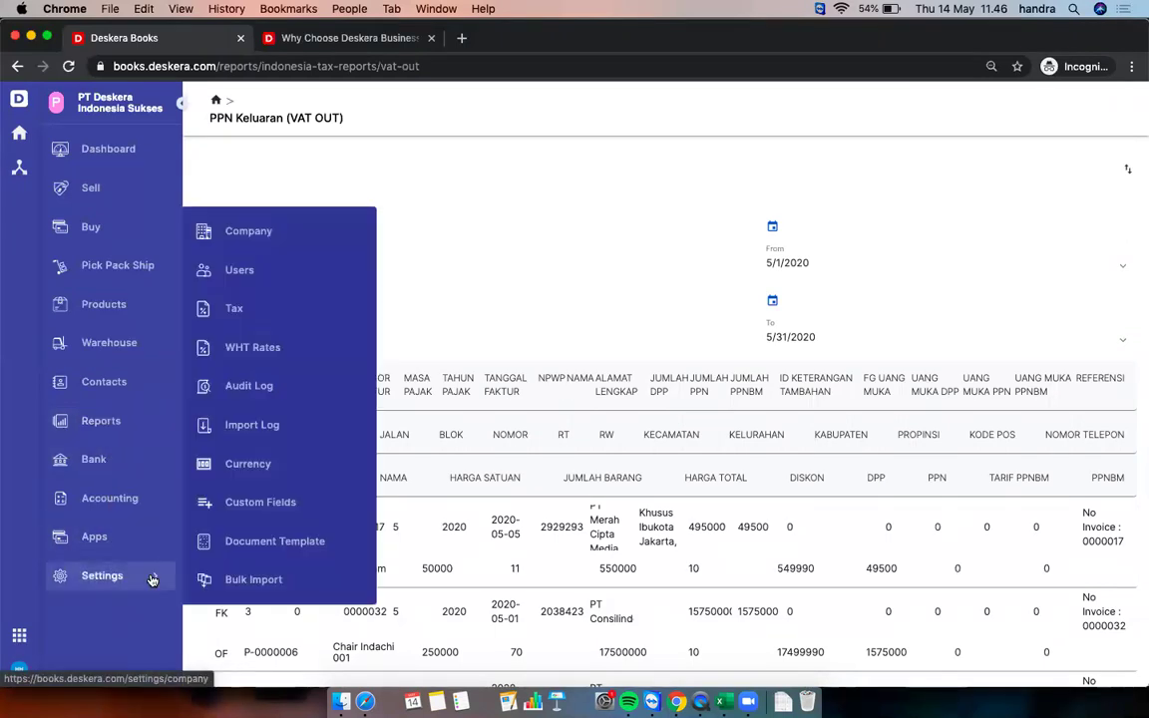
left_click(272, 539)
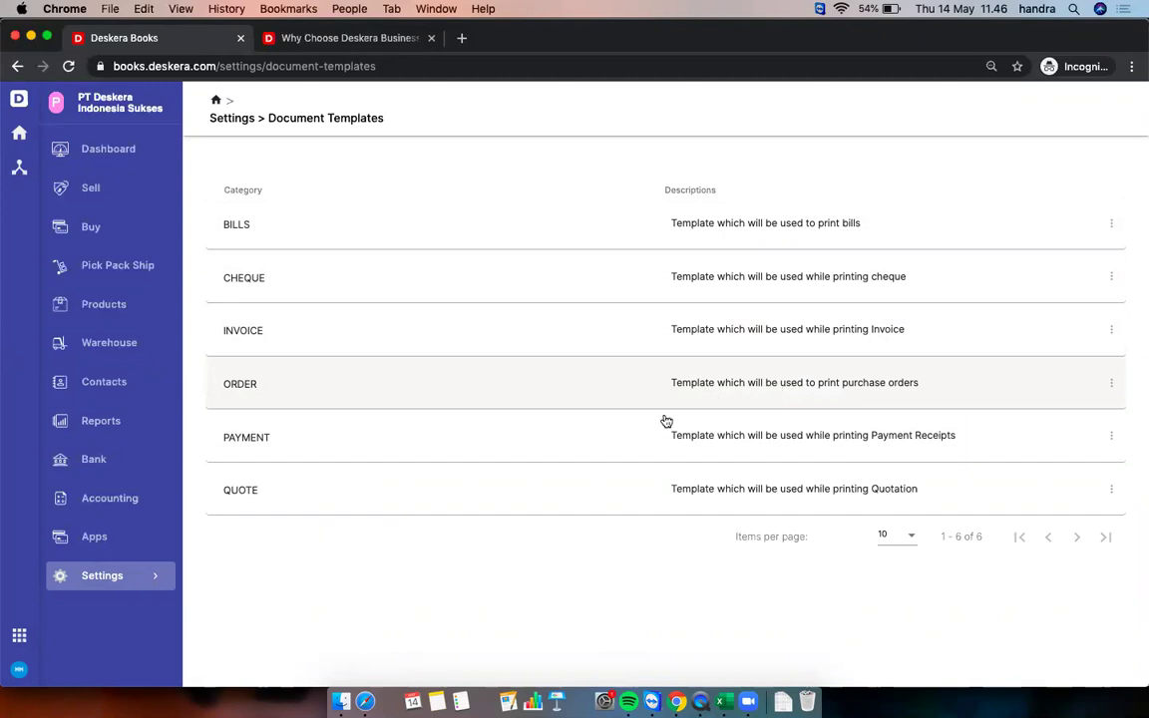
left_click(149, 576)
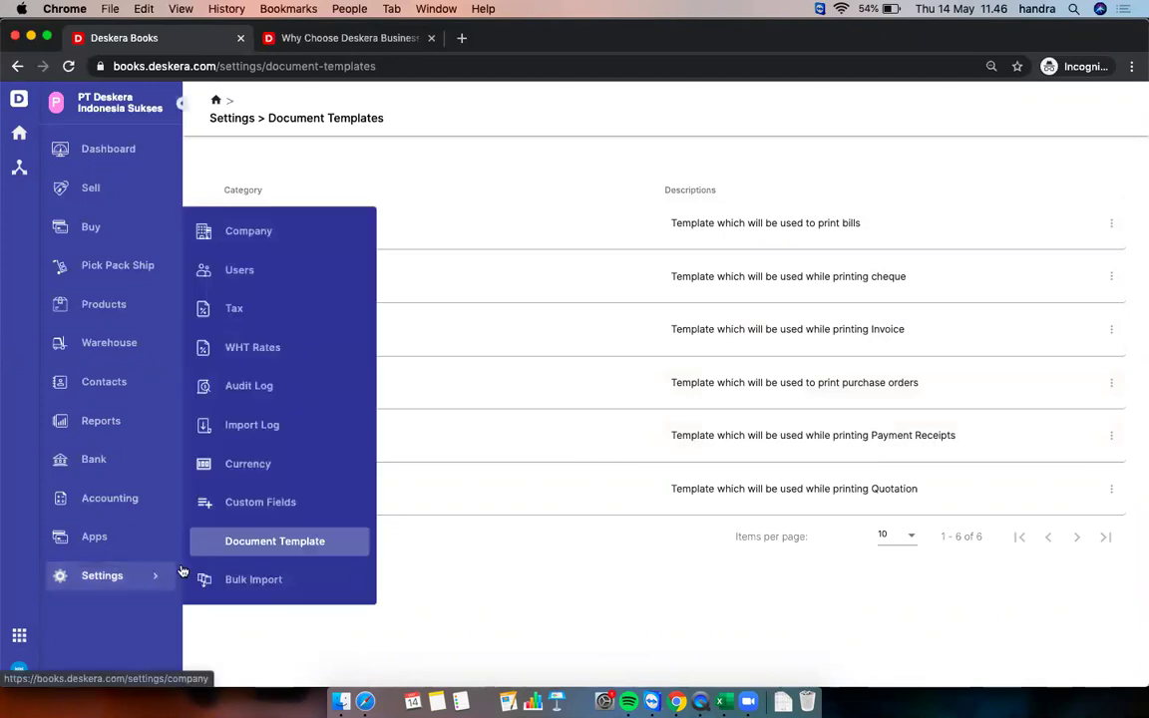
left_click(268, 584)
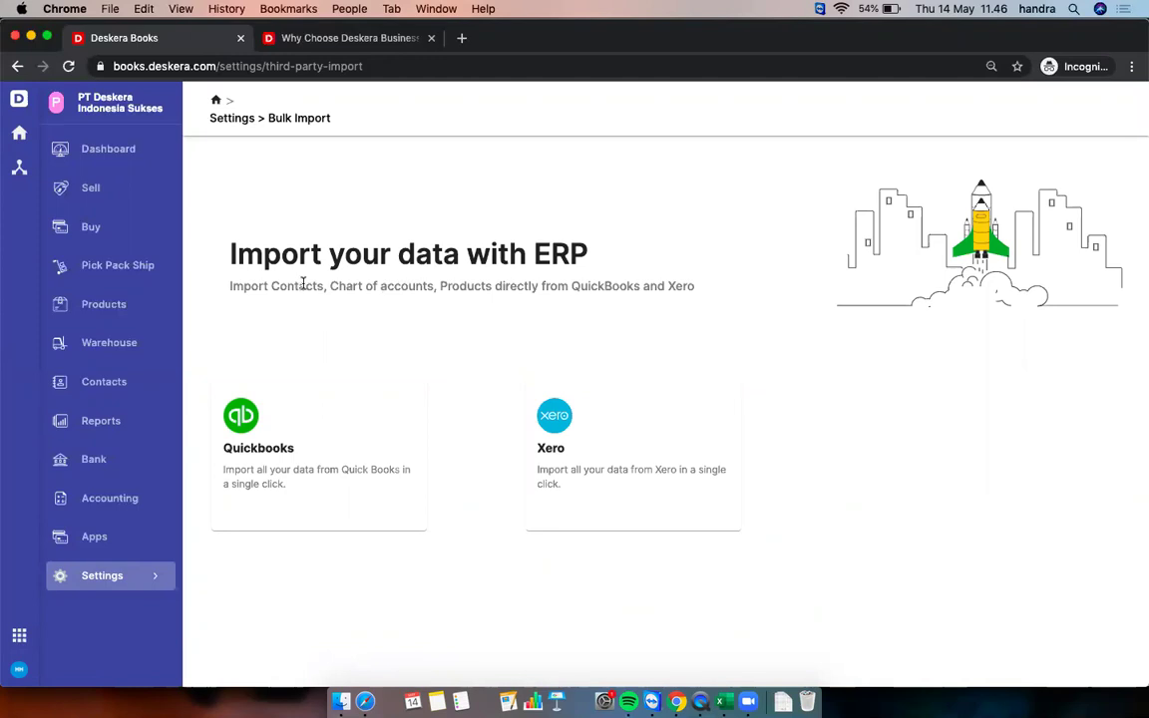
double_click(600, 286)
left_click(687, 316)
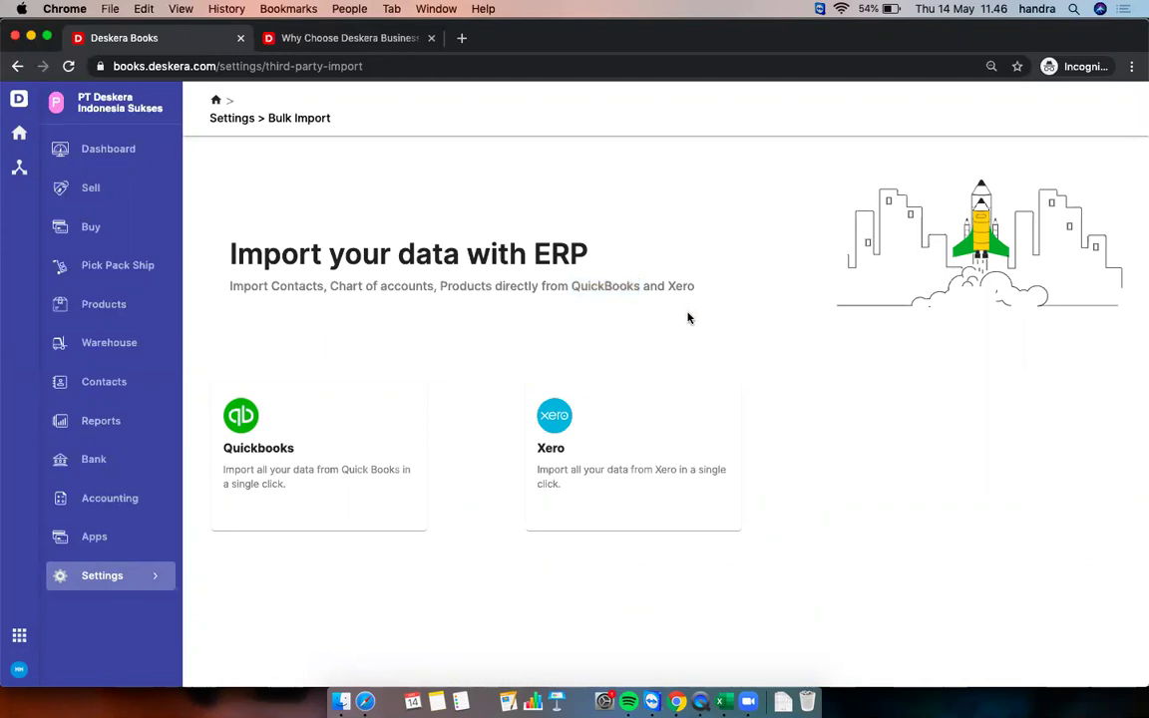